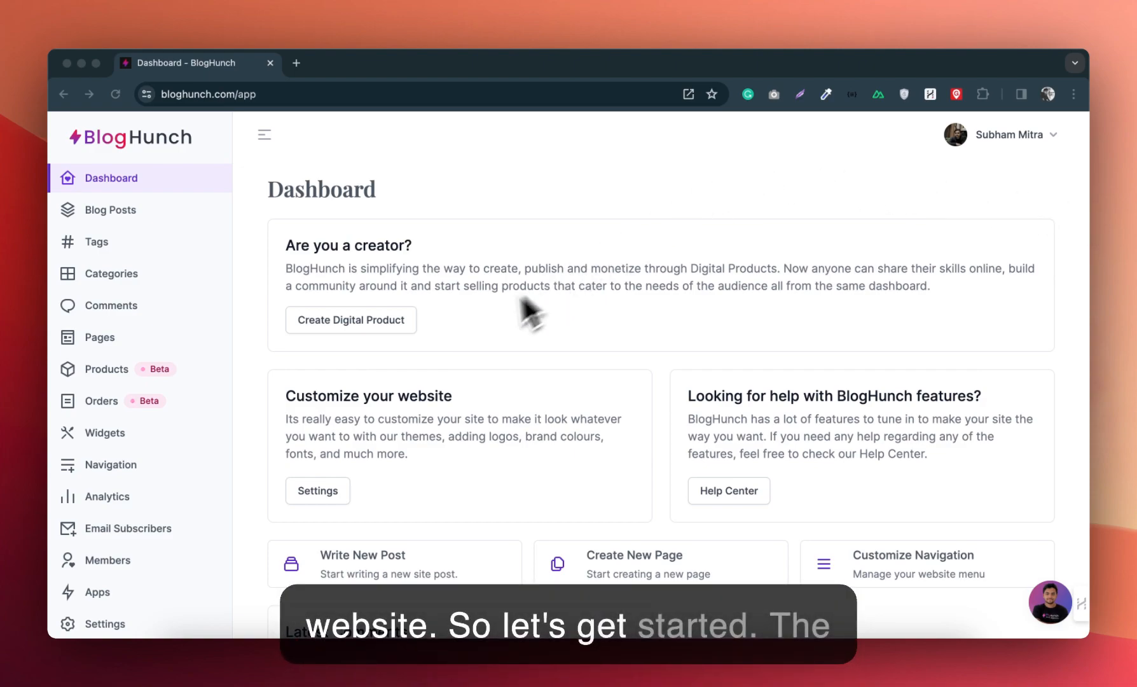
Step: Open the website's theme settings and look through the available themes to the active Nexus theme
scroll(181, 484, "down", 2)
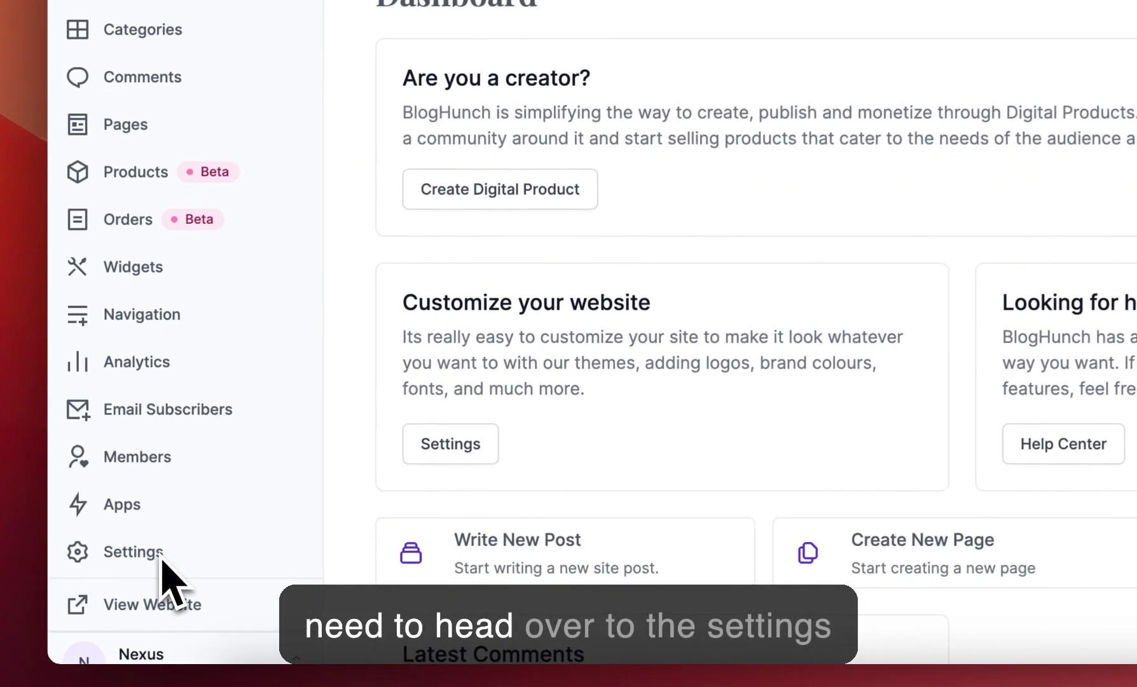
left_click(135, 551)
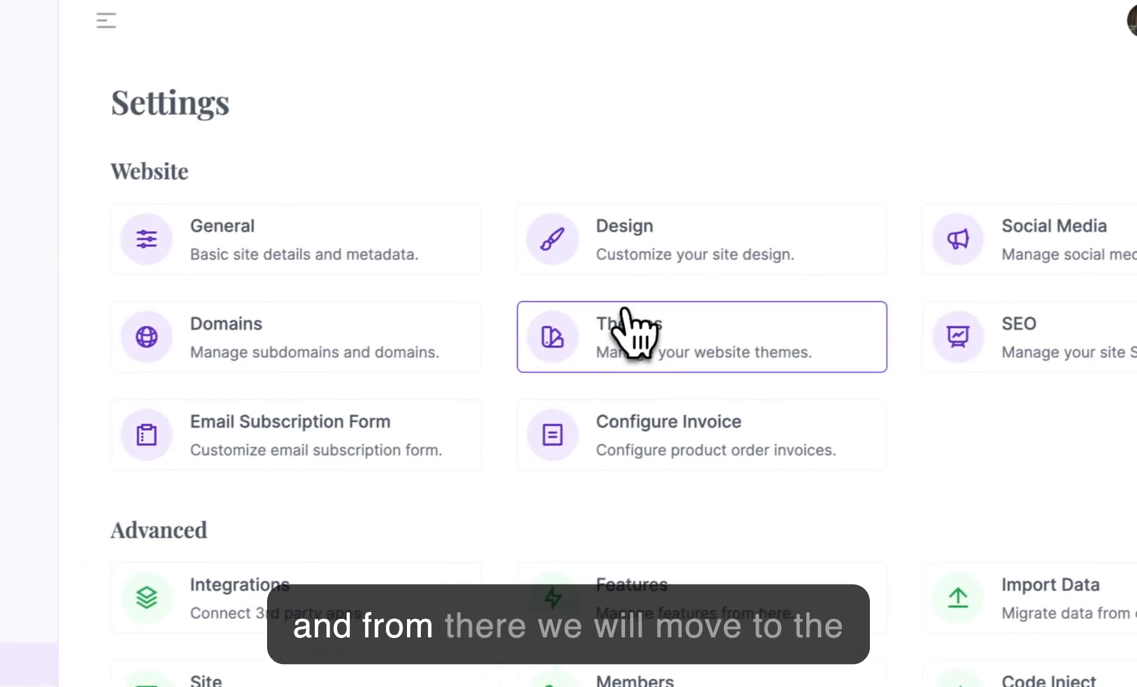
left_click(645, 351)
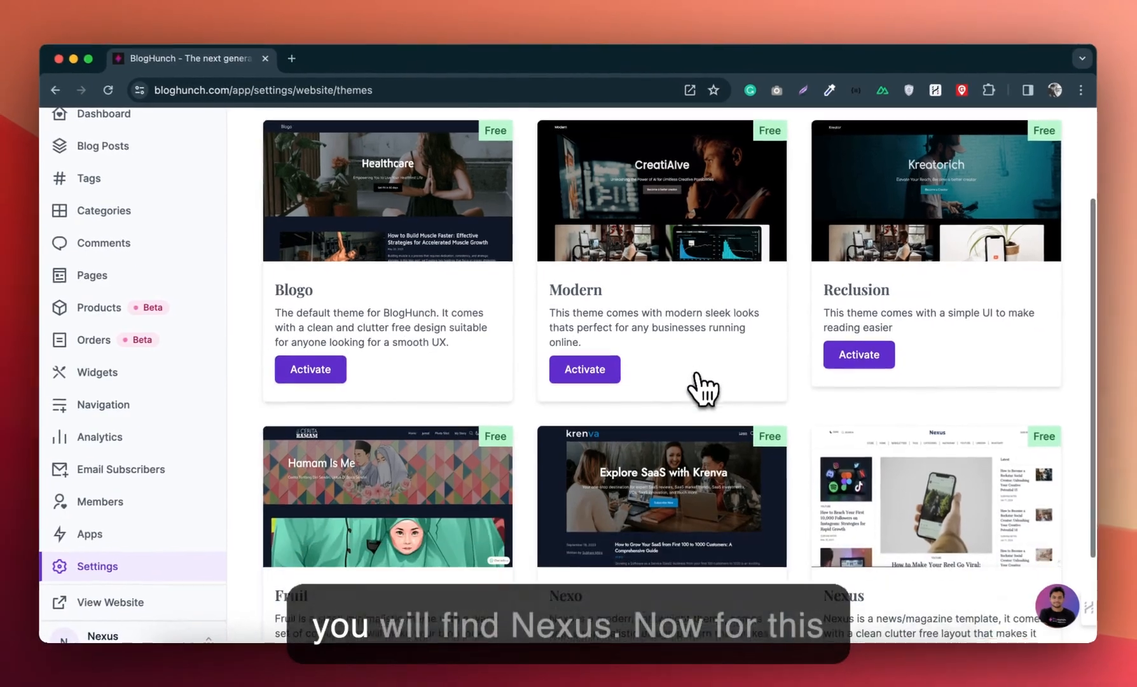
scroll(715, 401, "down", 3)
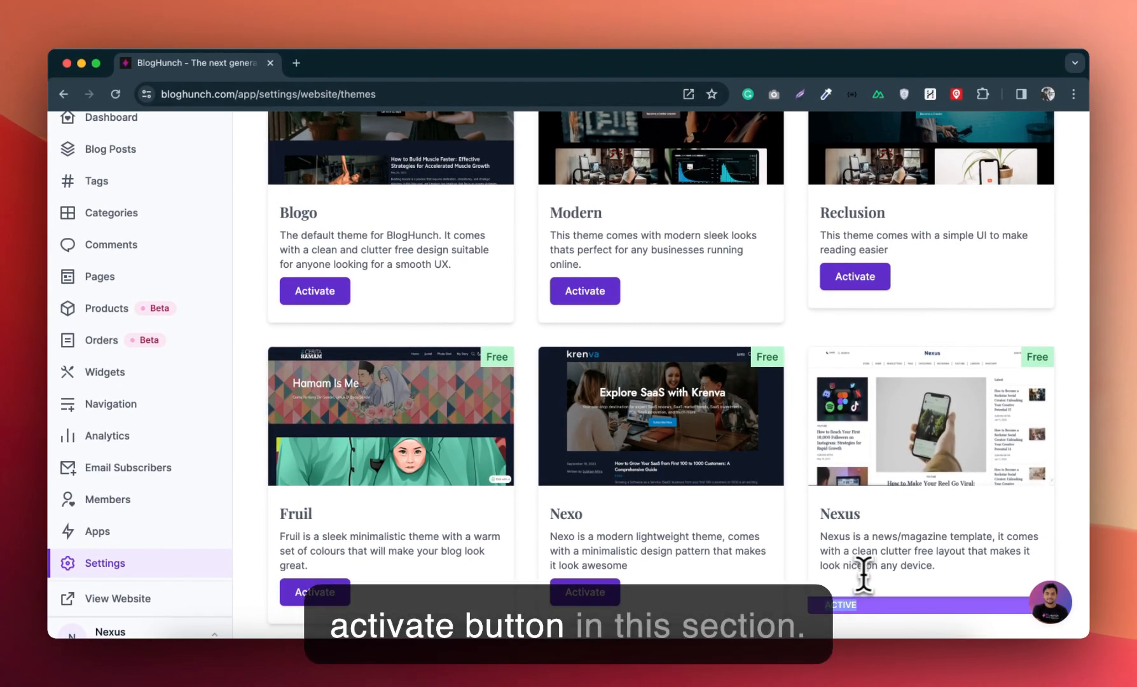
scroll(863, 573, "up", 5)
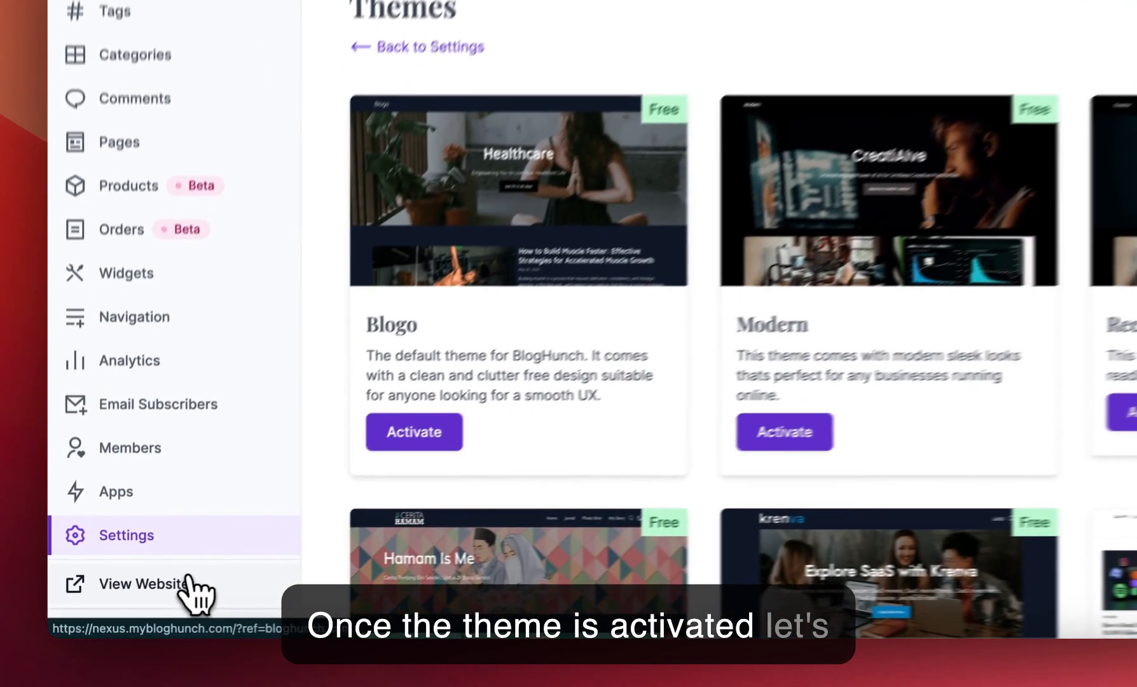
Step: Open the live website and examine the Nexus homepage layout from the navigation and hero section to the footer
left_click(146, 595)
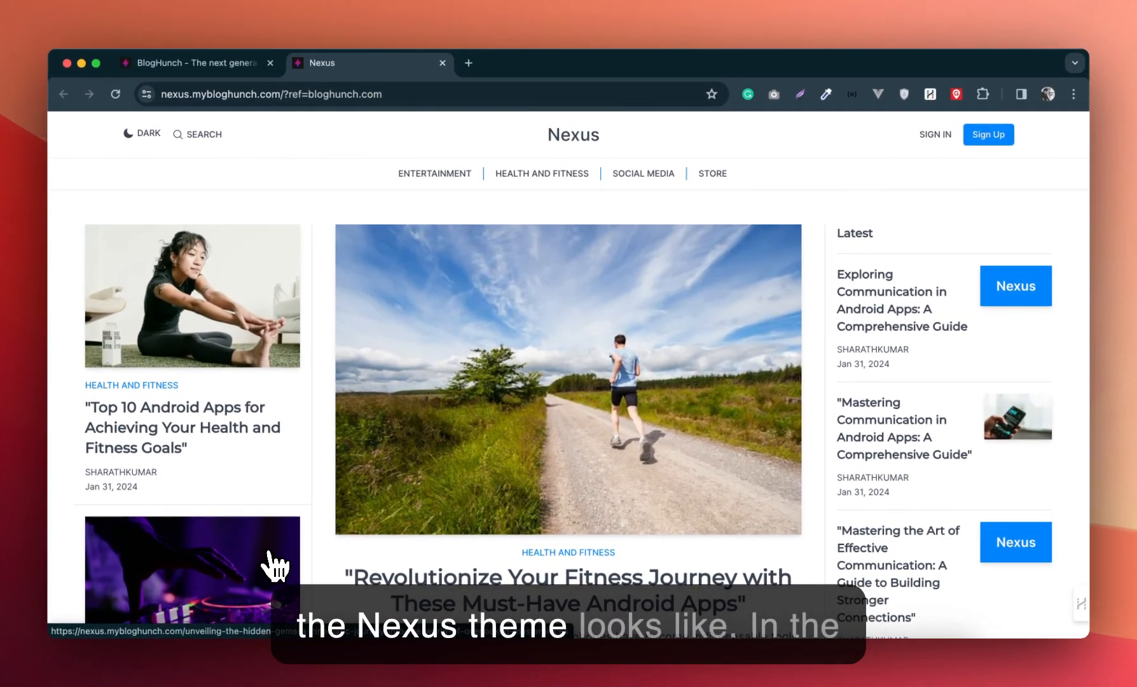
scroll(569, 375, "down", 5)
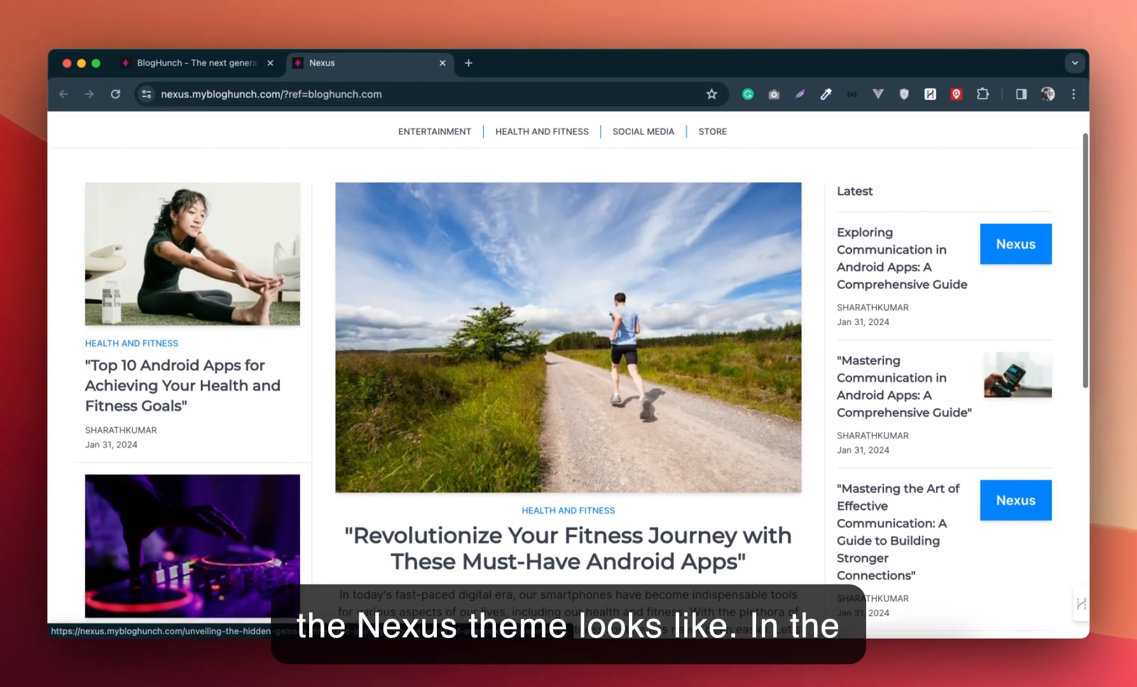
scroll(191, 566, "down", 6)
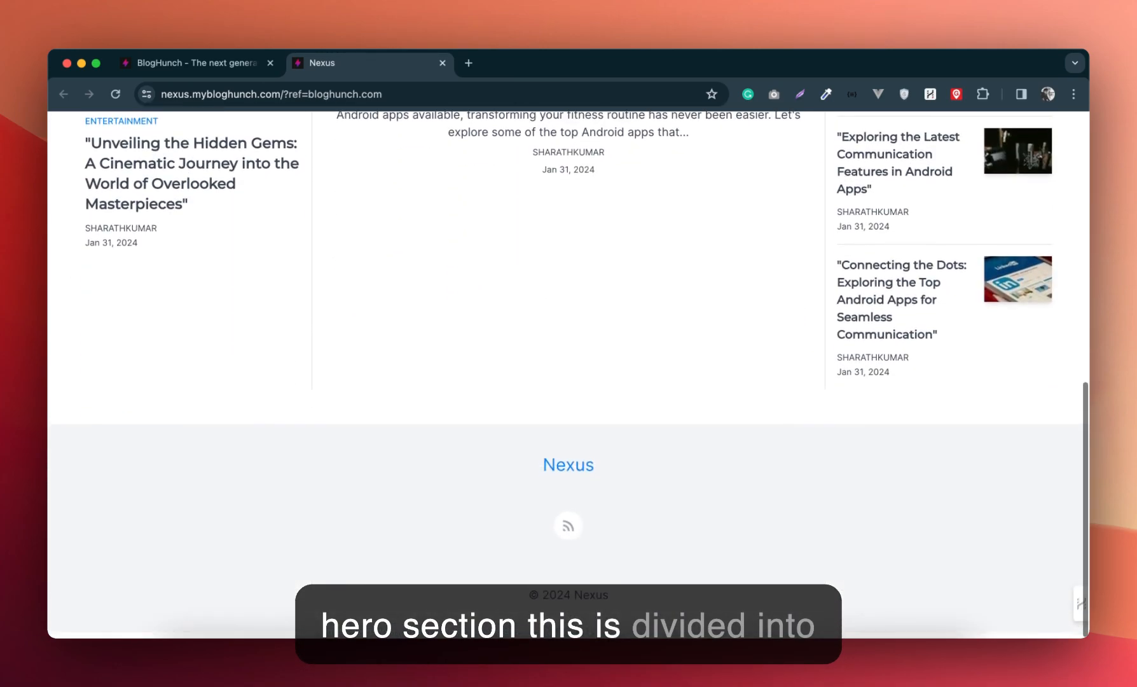
scroll(190, 566, "up", 12)
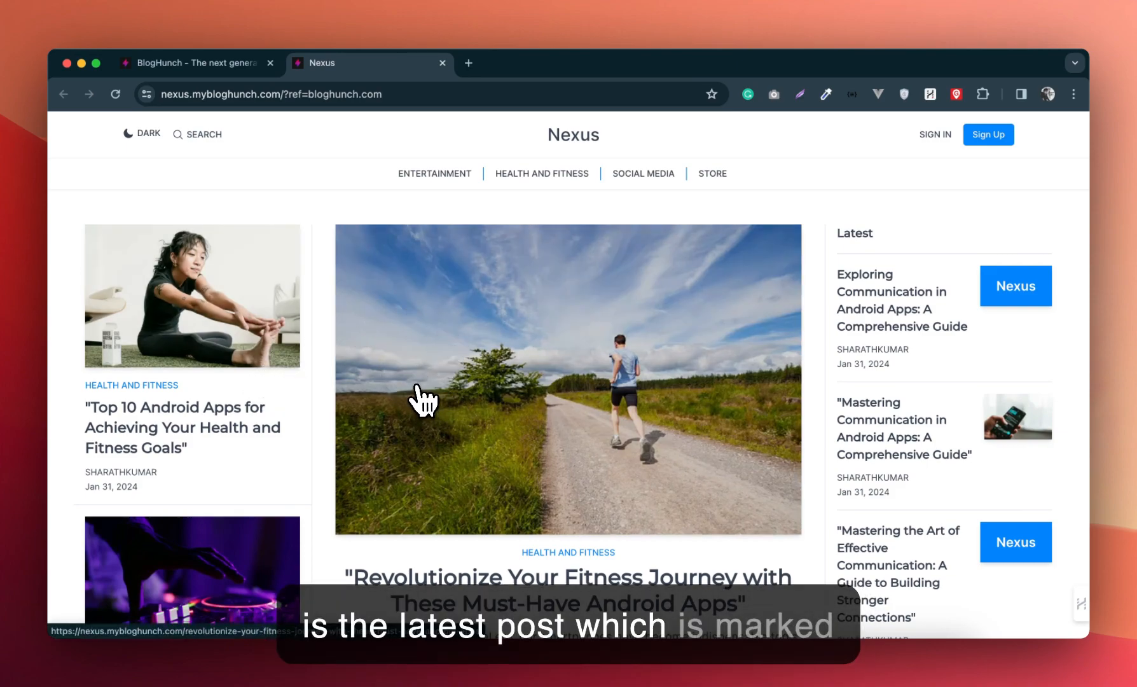
scroll(438, 413, "down", 2)
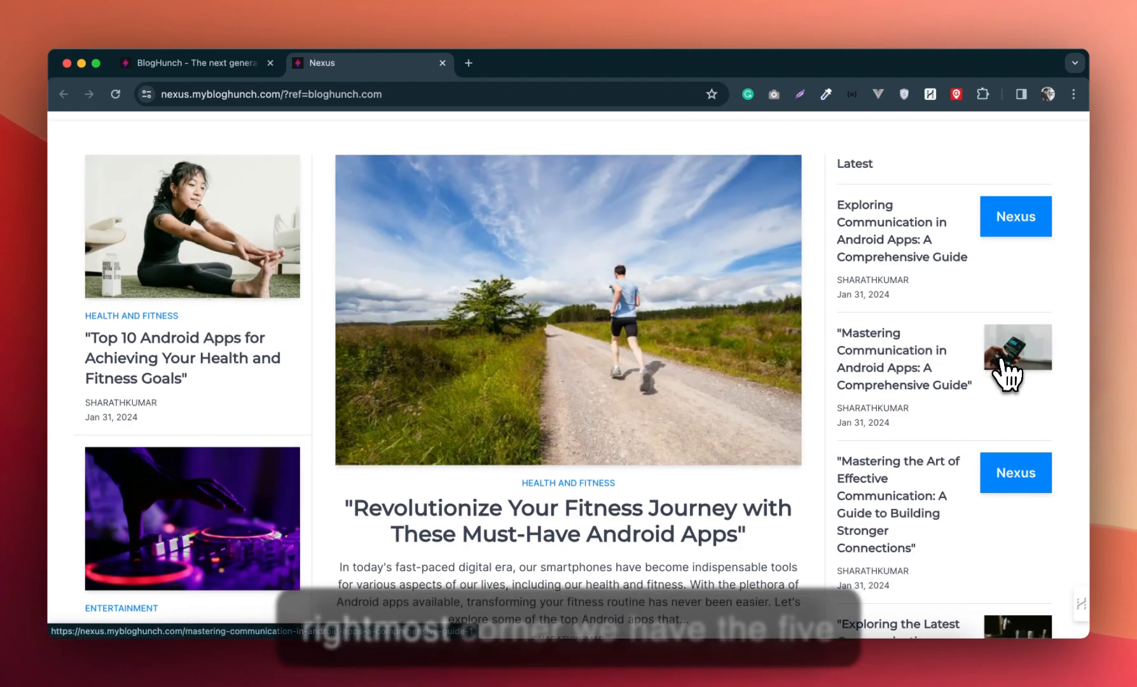
scroll(1007, 375, "down", 8)
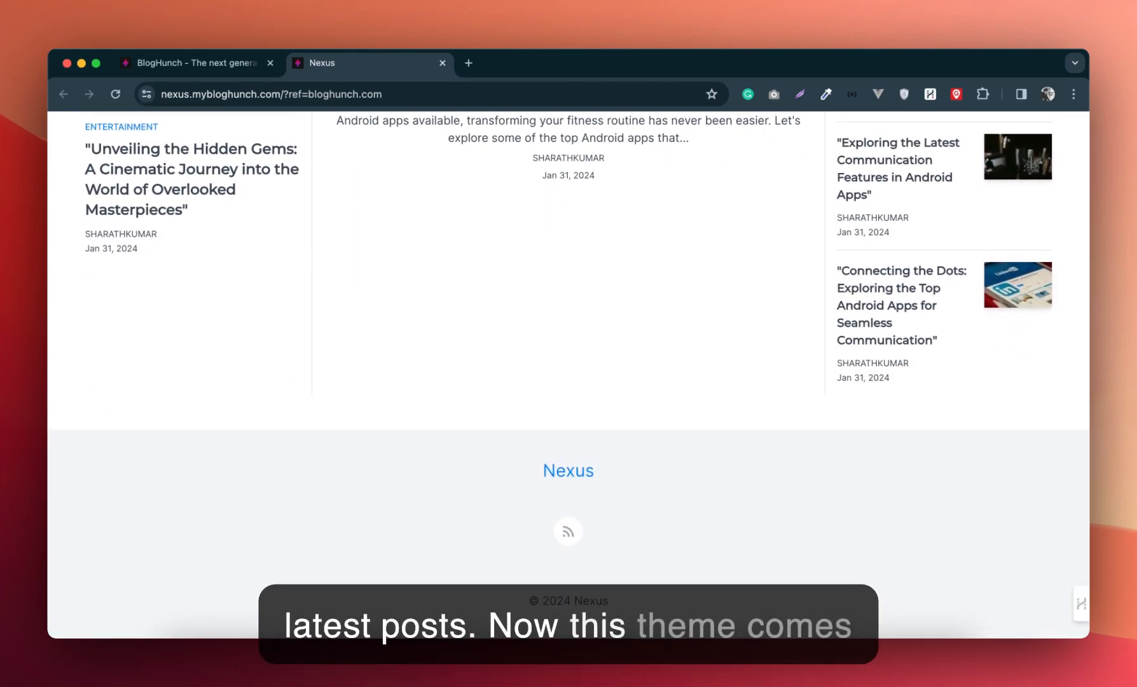
scroll(568, 375, "up", 5)
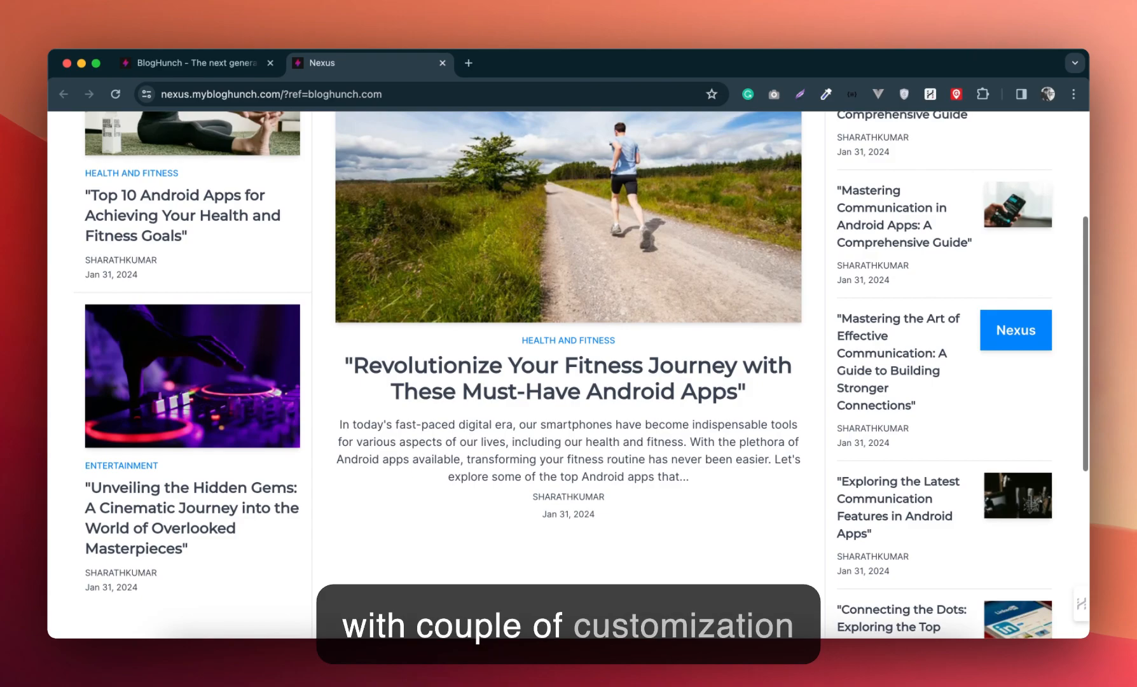
scroll(1008, 380, "up", 4)
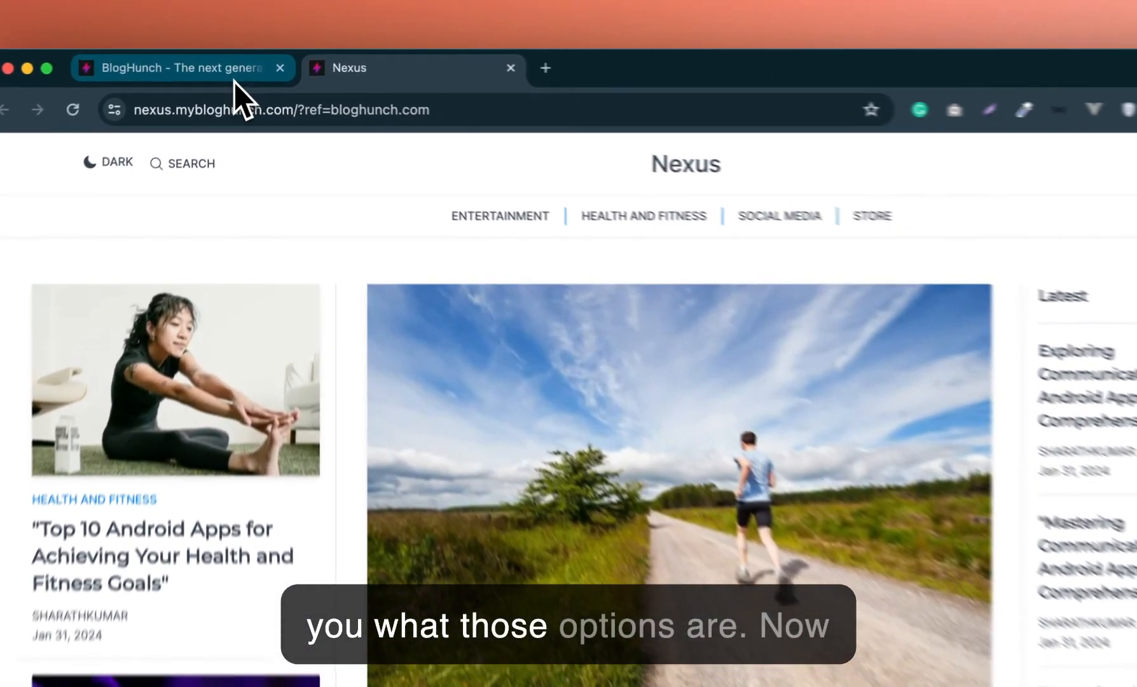
Step: Return to the theme settings, open the customizer for the active Nexus theme and look through its site preview
left_click(236, 71)
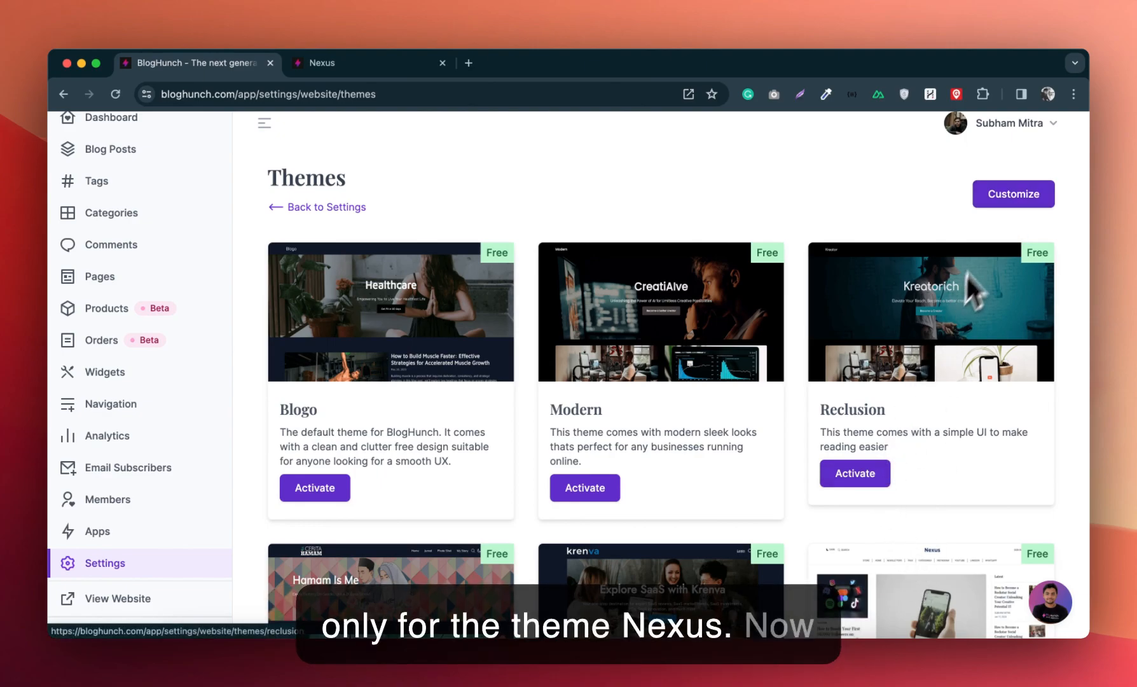
left_click(1008, 198)
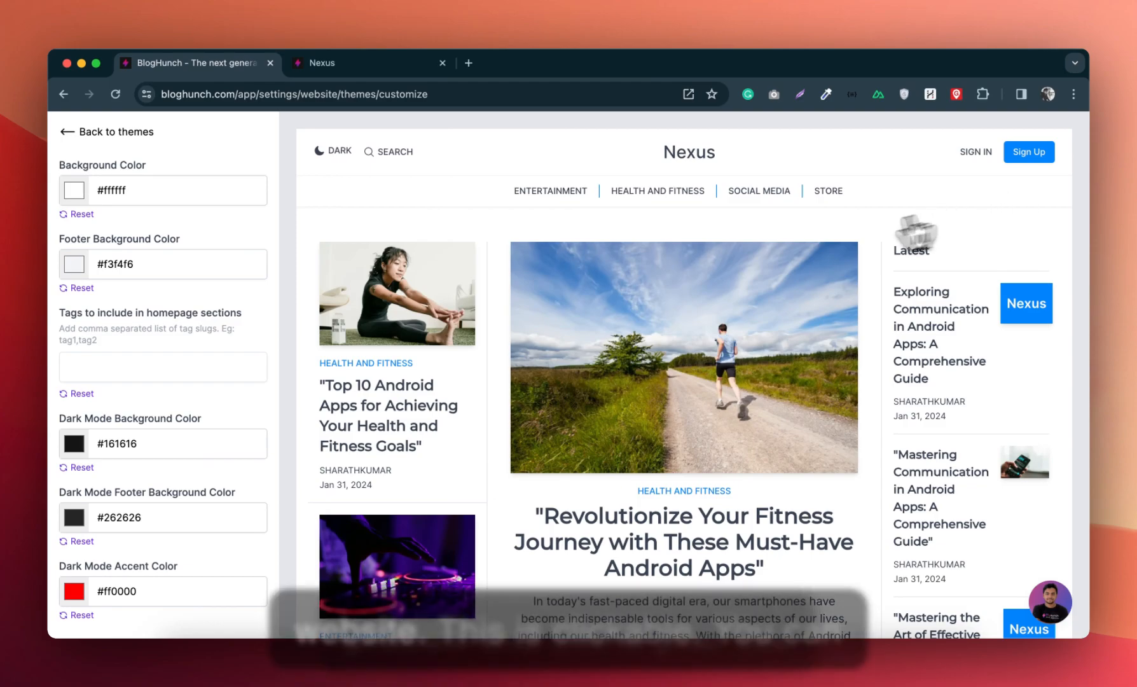
scroll(794, 323, "down", 5)
scroll(797, 363, "down", 10)
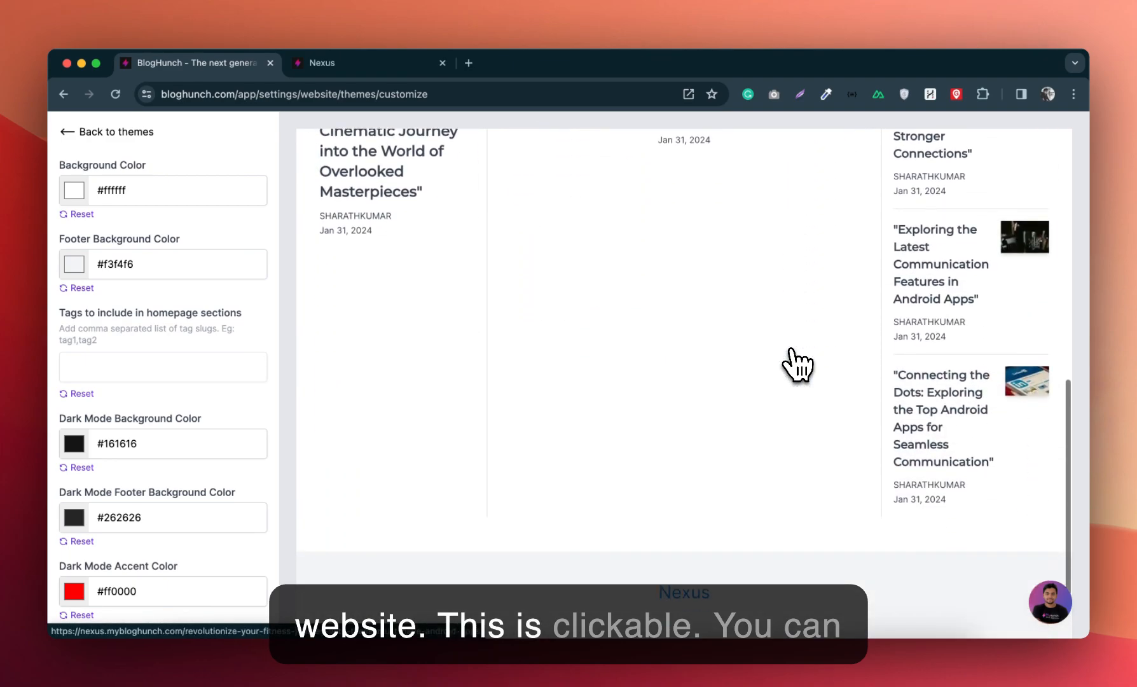
scroll(797, 363, "up", 15)
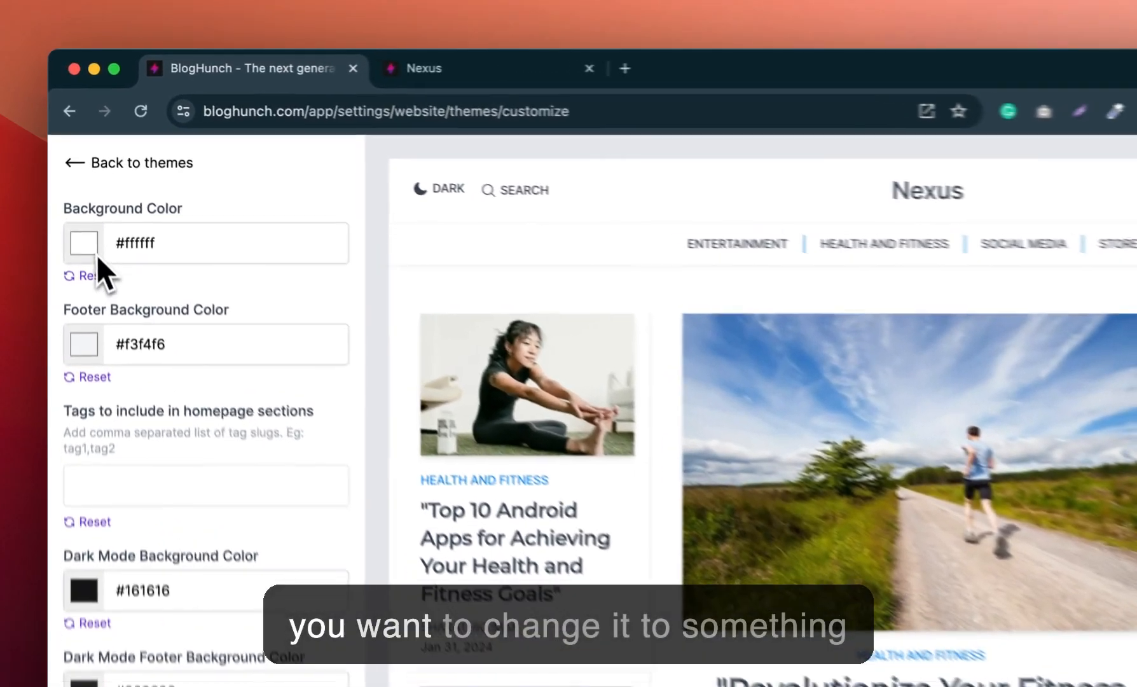
Step: Set the theme's background color to #a9a2a2 and reopen the customizer from the themes page
left_click(77, 194)
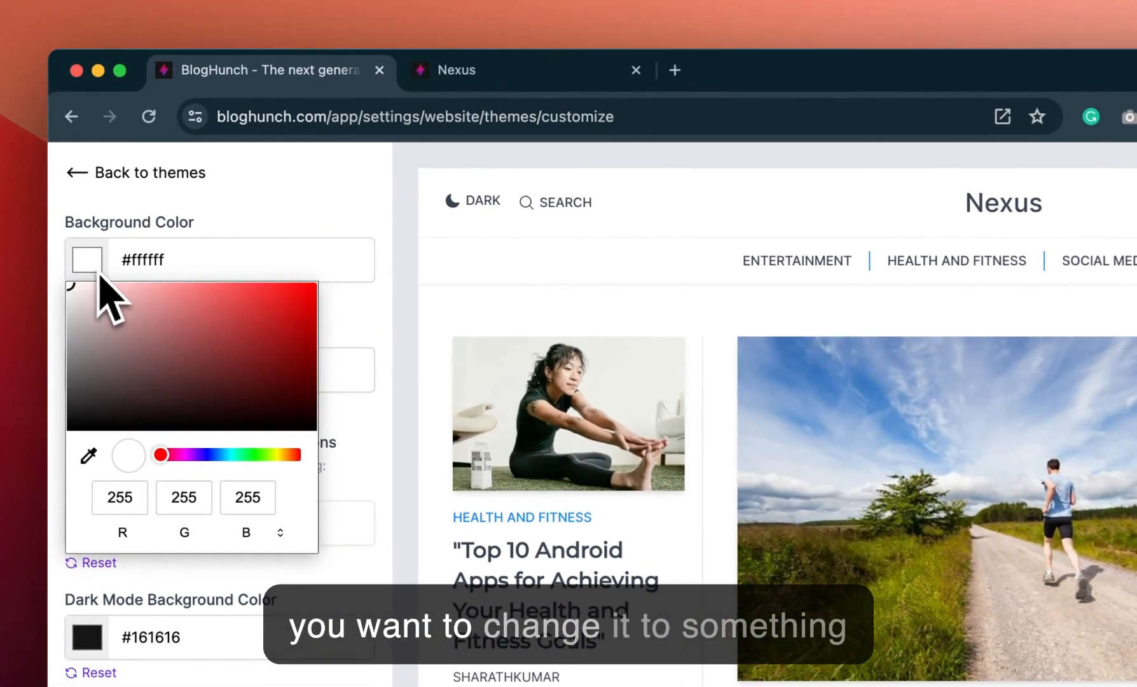
left_click(68, 235)
left_click_drag(77, 328, 79, 337)
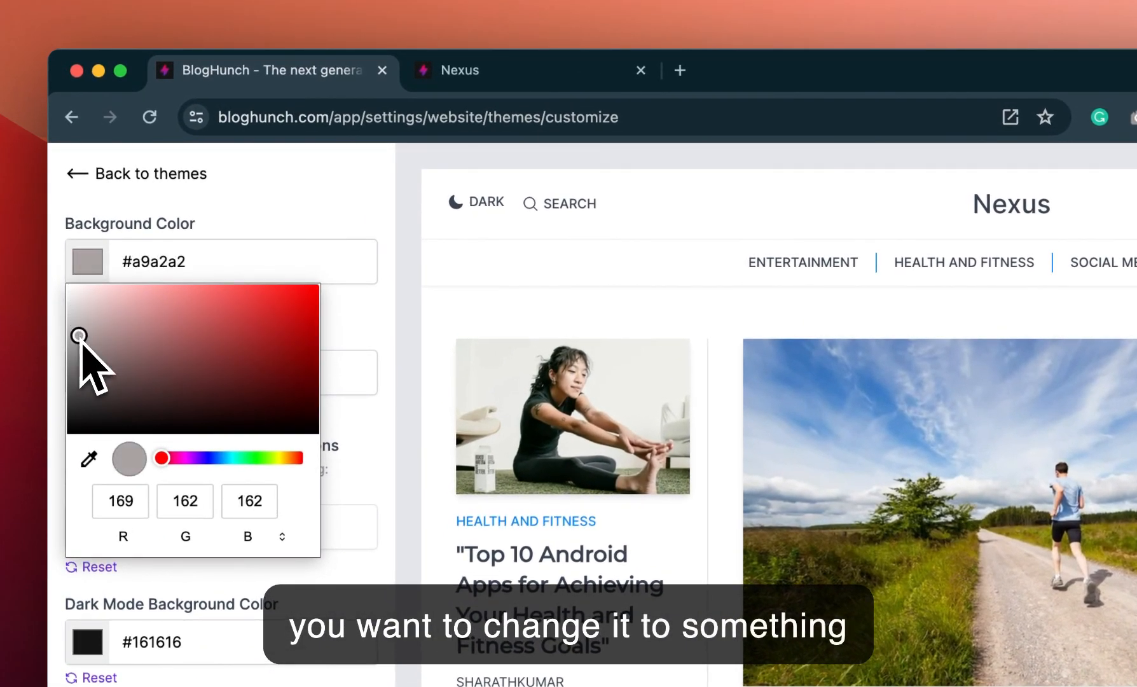
left_click(337, 192)
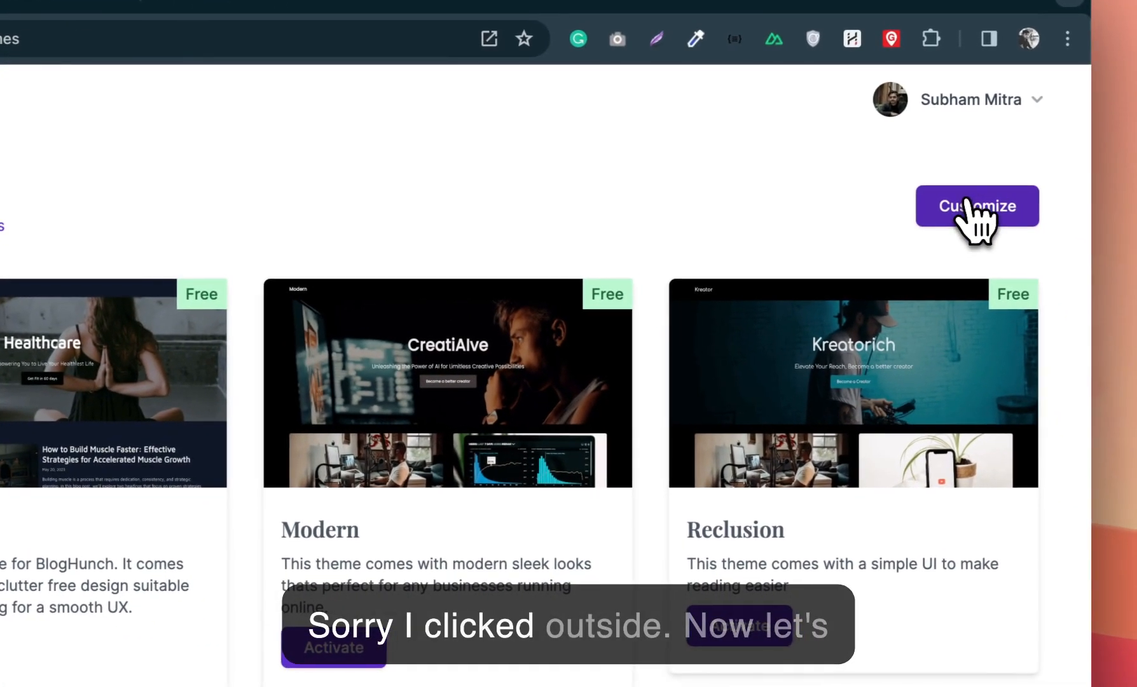
left_click(973, 209)
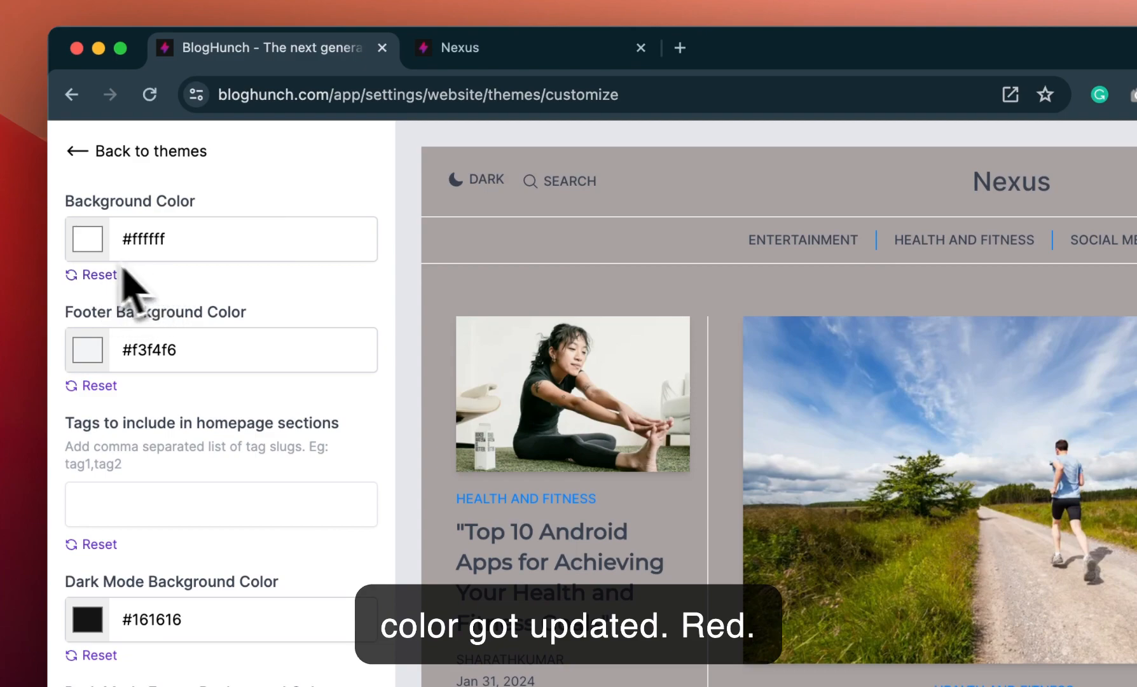
Step: Try #b79f9f and #c8acac as the theme's background color
left_click(89, 247)
left_click(97, 303)
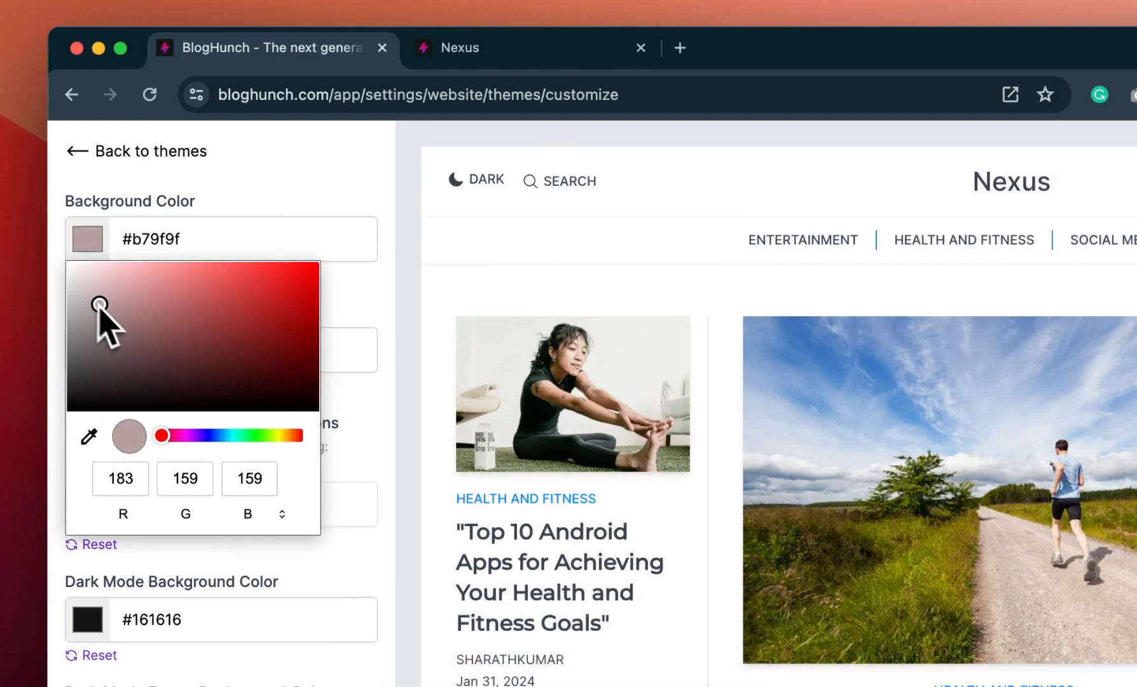
left_click(359, 284)
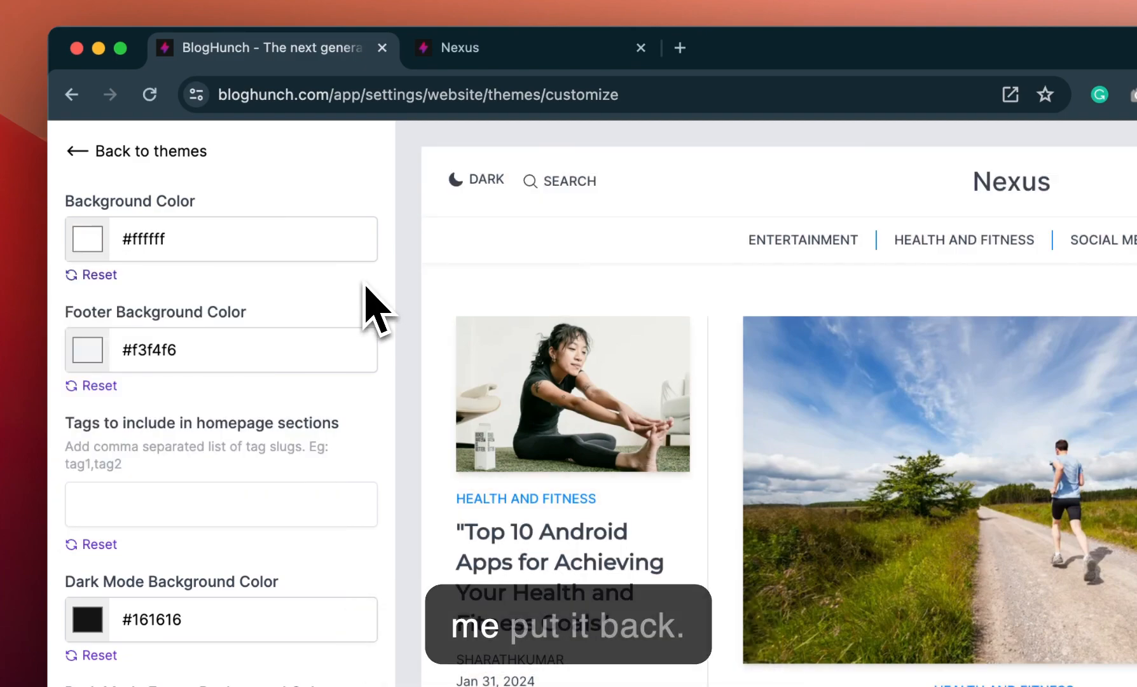
left_click(89, 247)
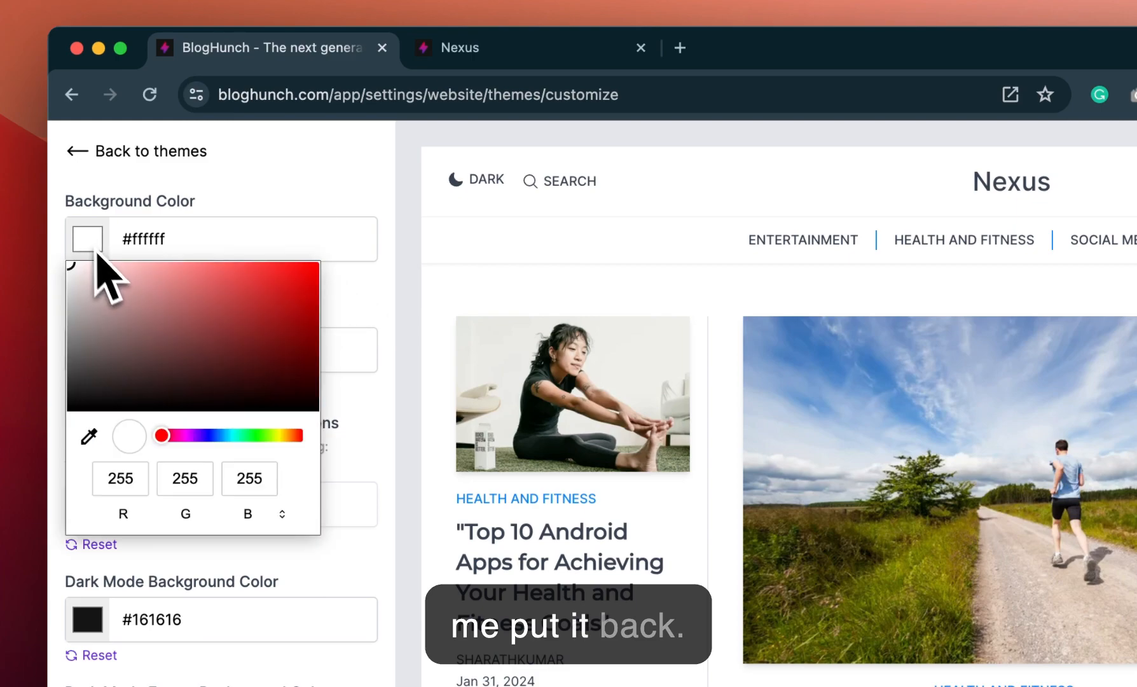
left_click(102, 293)
left_click(370, 233)
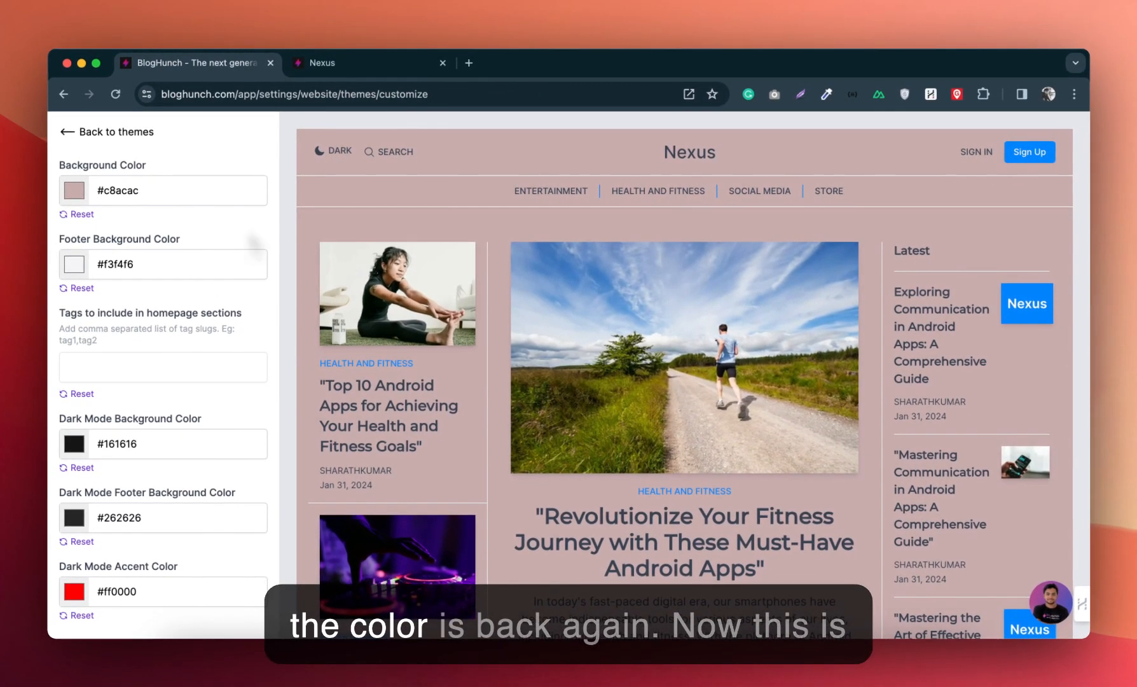
Step: View the footer and its background color option, and reset the theme's background color to the default
scroll(470, 372, "down", 15)
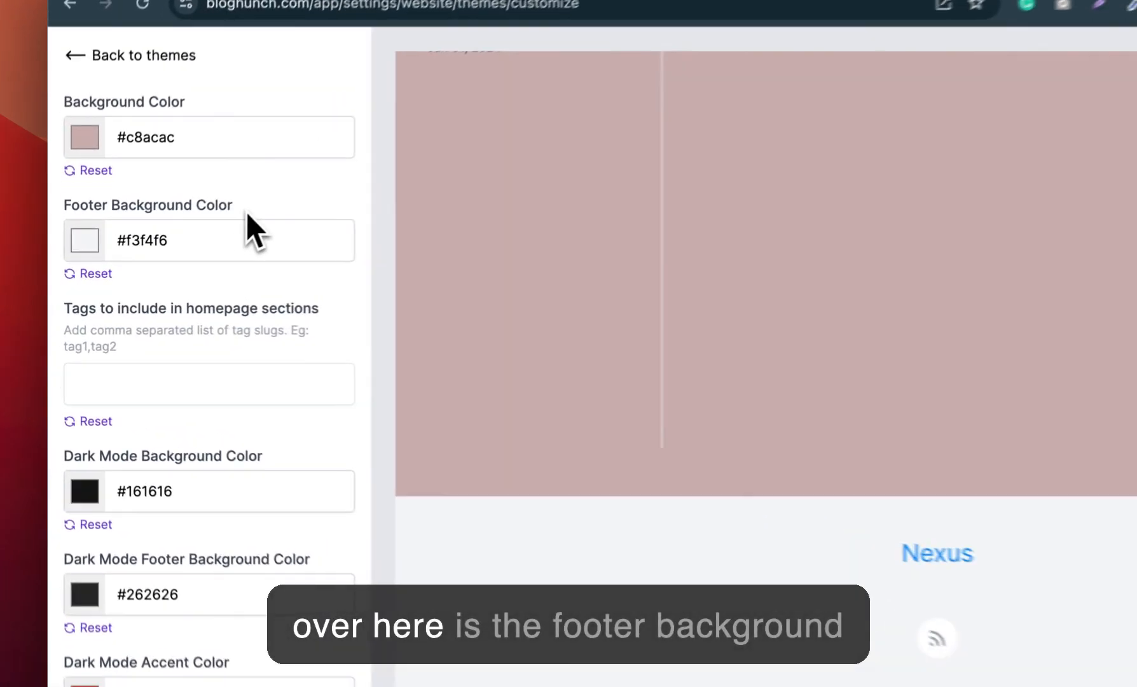
left_click_drag(246, 213, 80, 212)
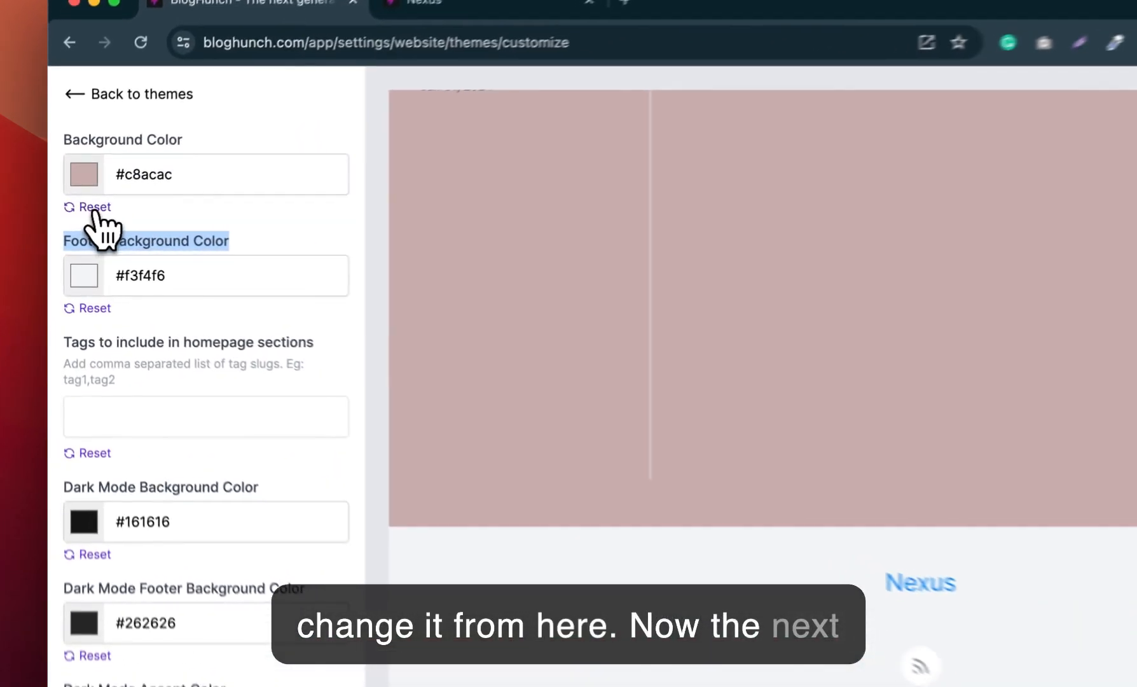
left_click(81, 215)
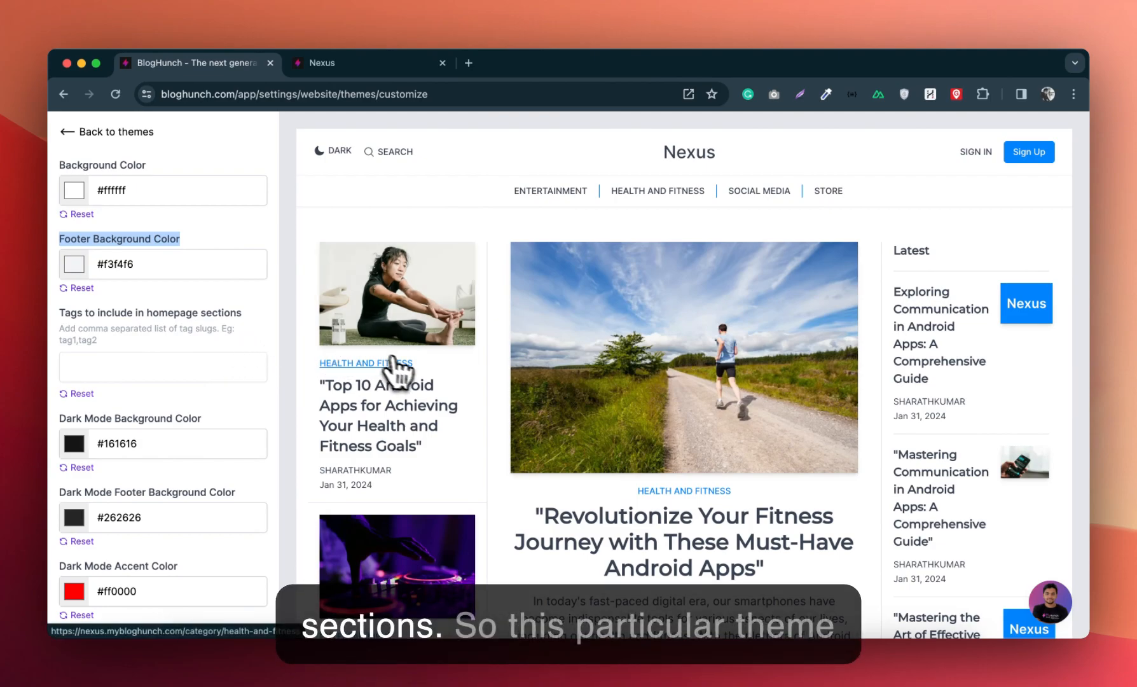
Step: Check the homepage sections in the preview, load bloghunch.com in the live site's tab and open the dashboard's list of categories
scroll(400, 375, "down", 5)
scroll(412, 377, "down", 10)
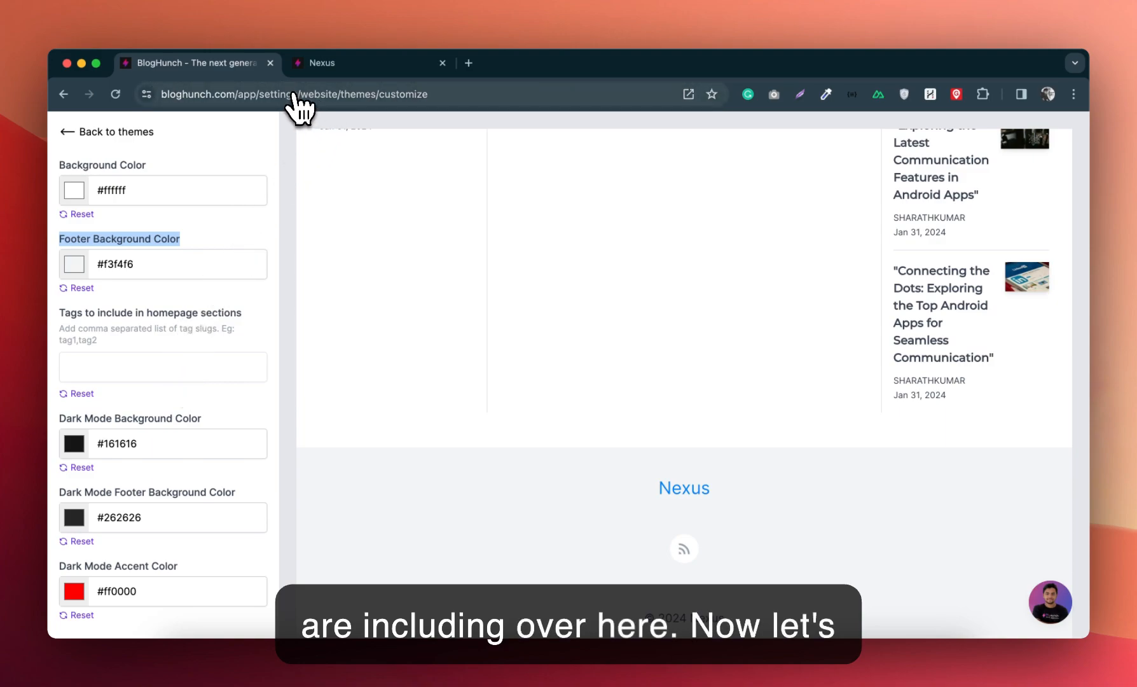
left_click(323, 64)
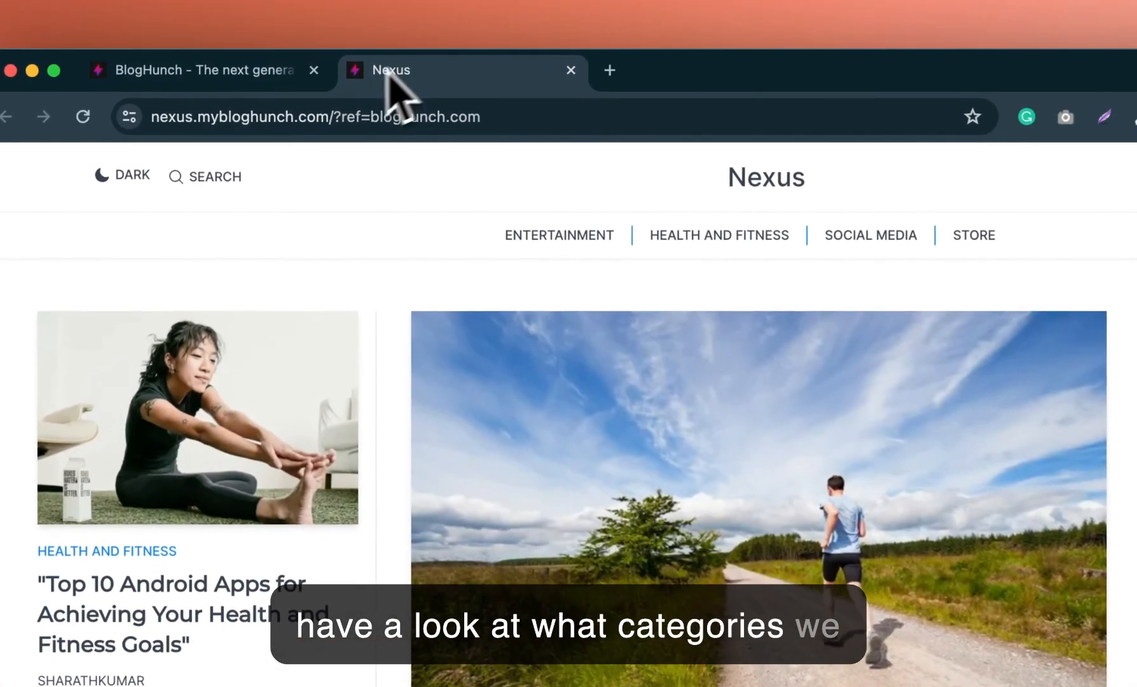
left_click(247, 121)
type("blog")
key("Return")
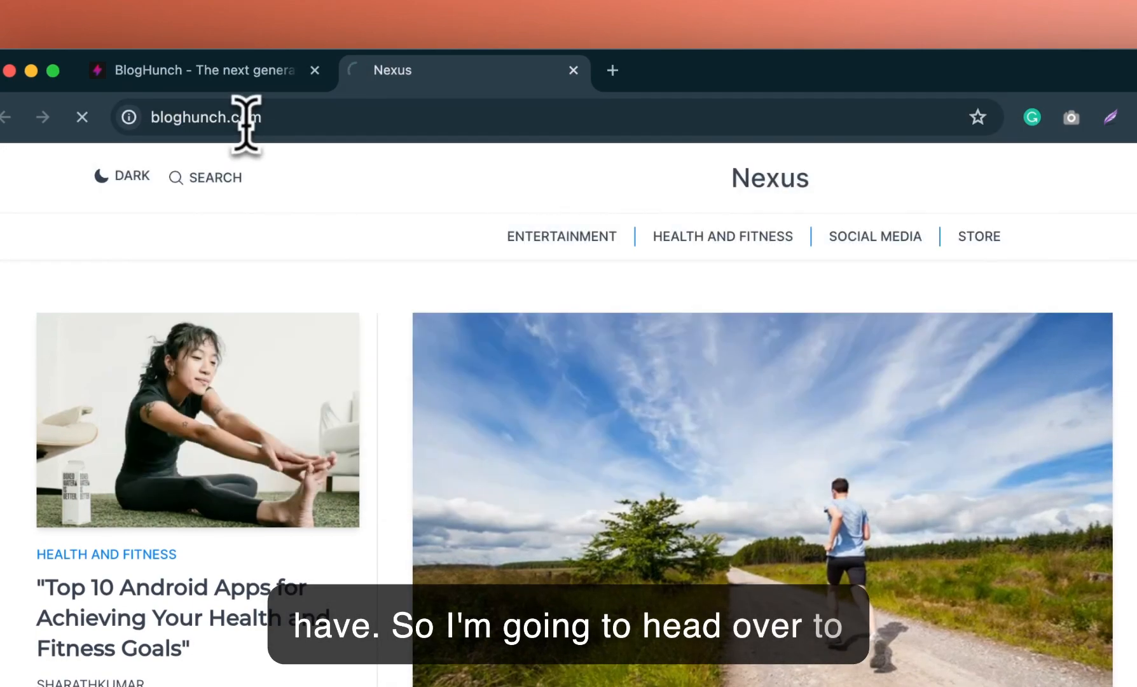
left_click(922, 207)
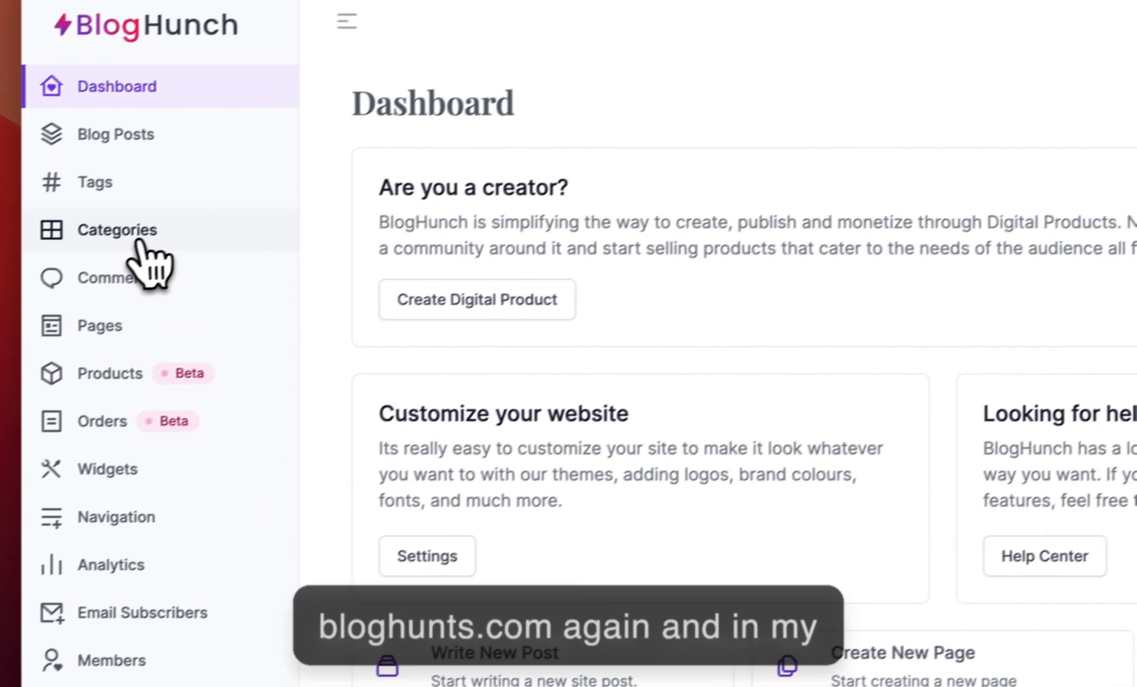
left_click(136, 235)
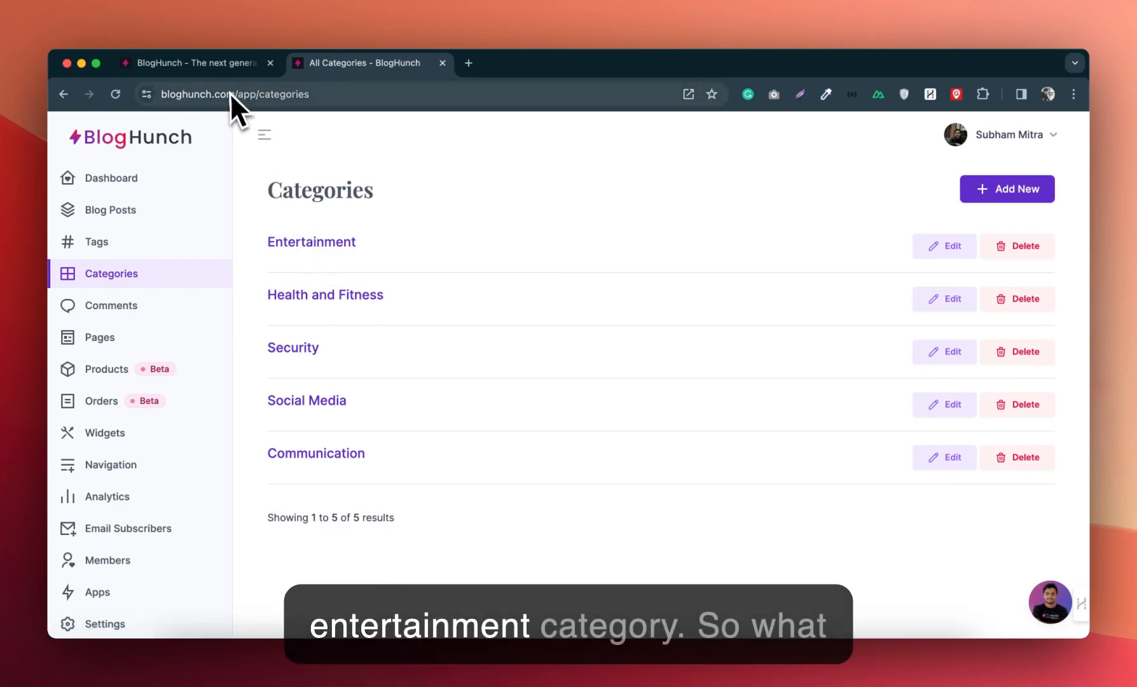
Step: Set the tags to include in homepage sections to entertainment and check the Entertainment section in the theme preview
left_click(204, 64)
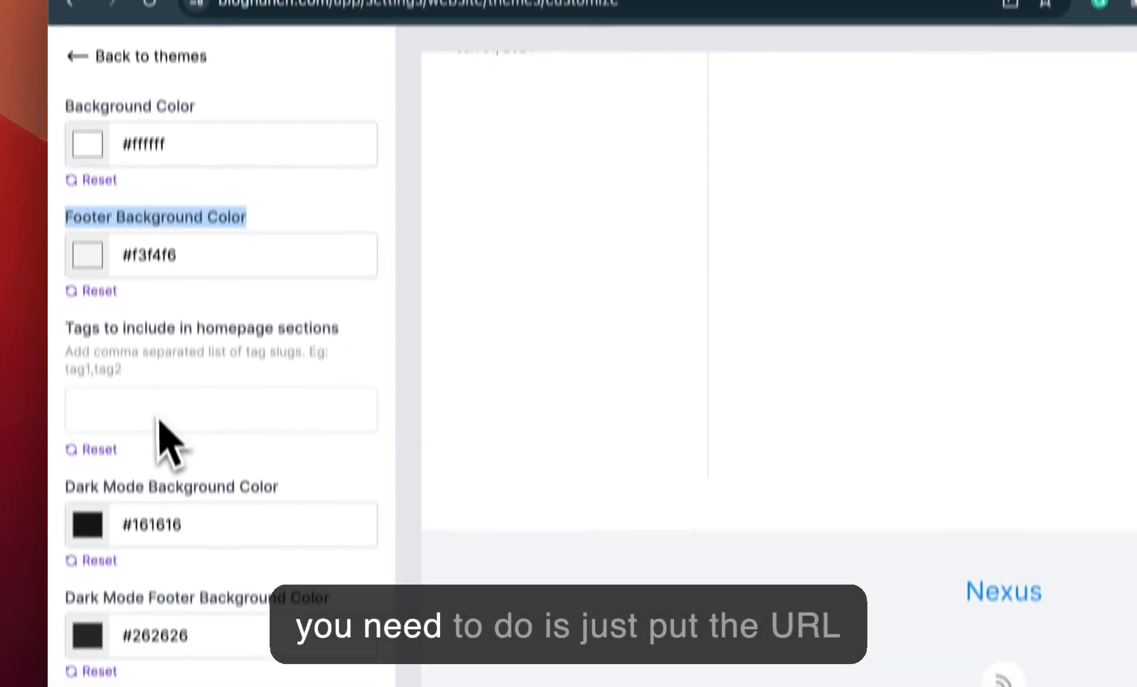
left_click(159, 422)
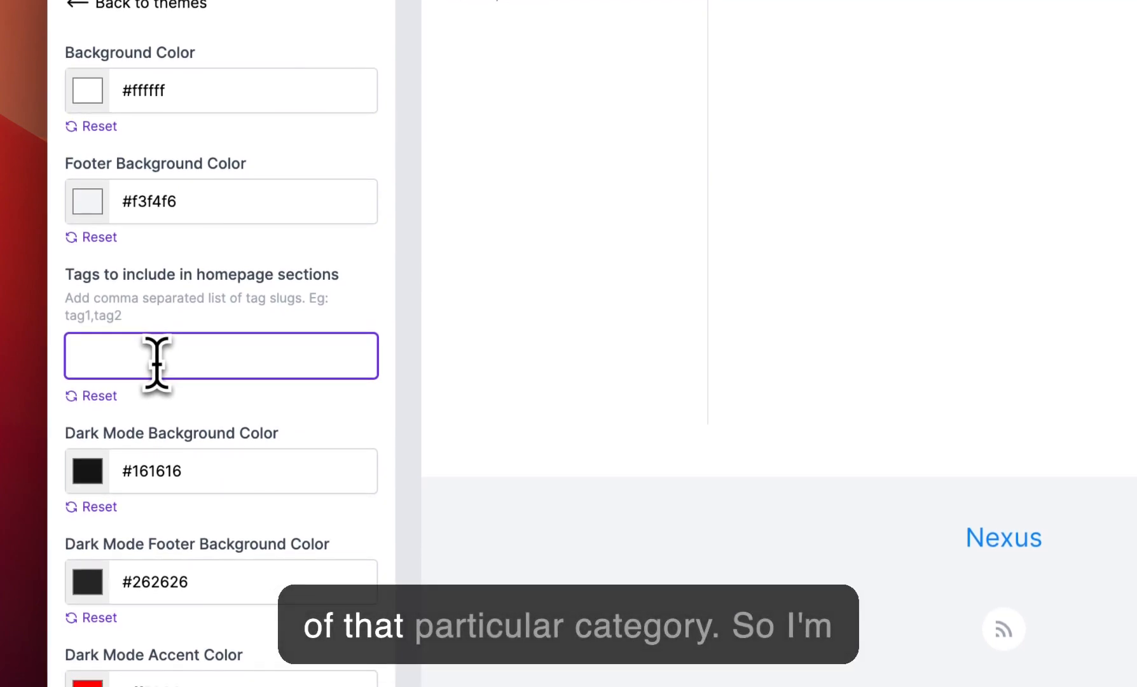
type("en")
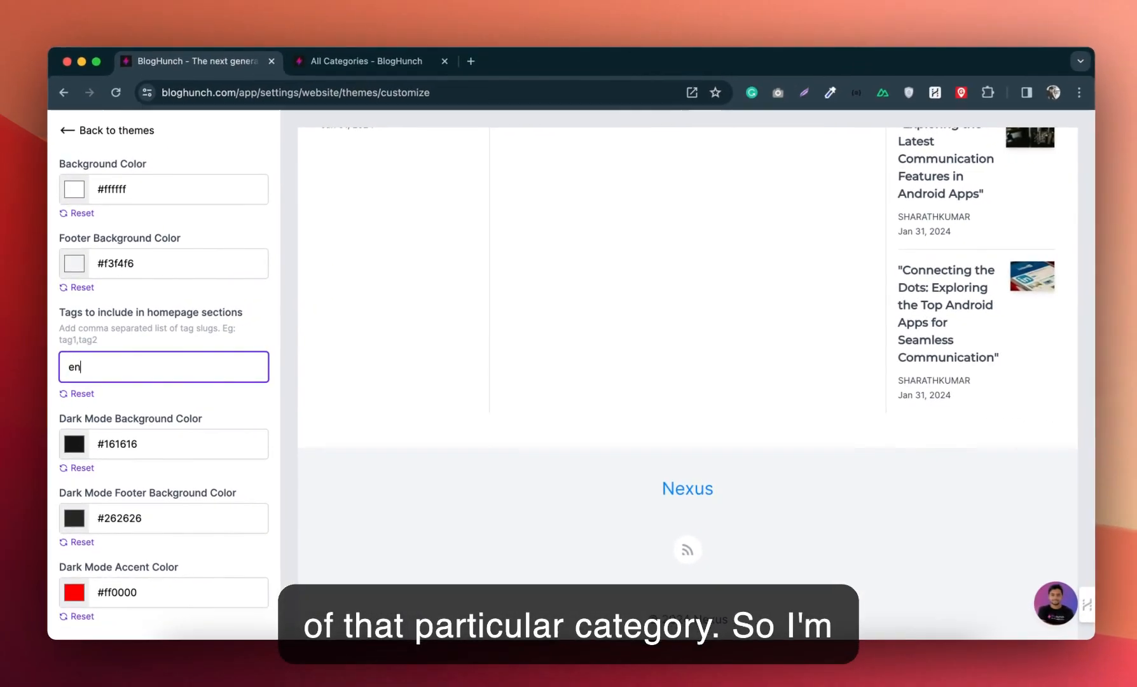
type("tertainment")
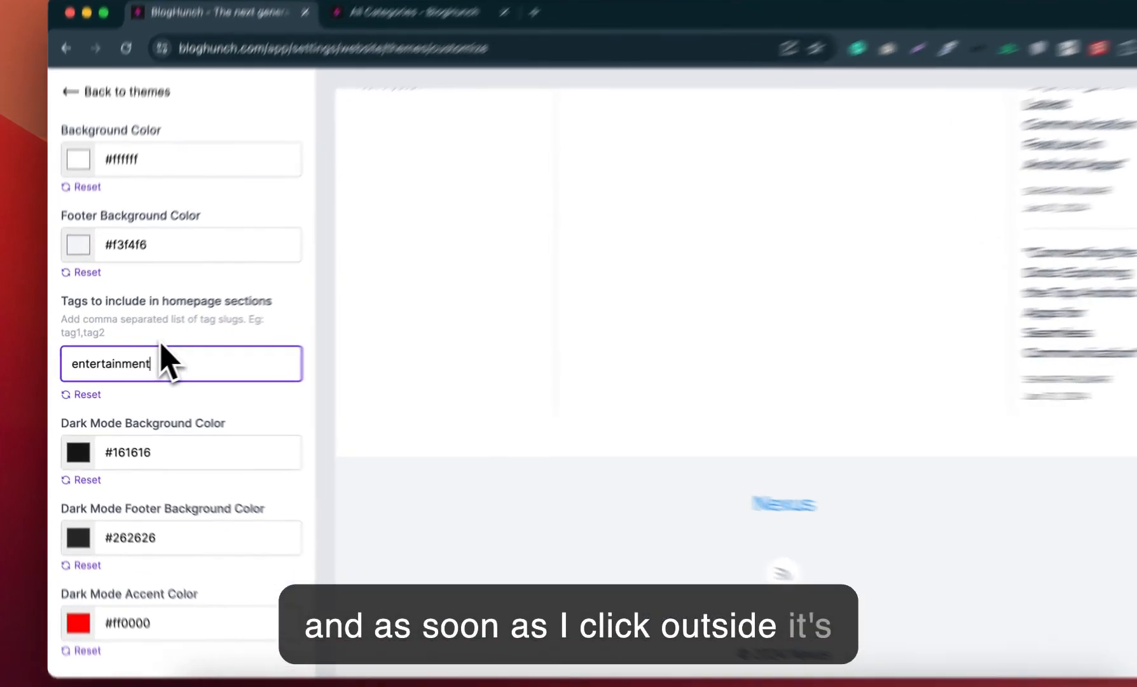
left_click(144, 348)
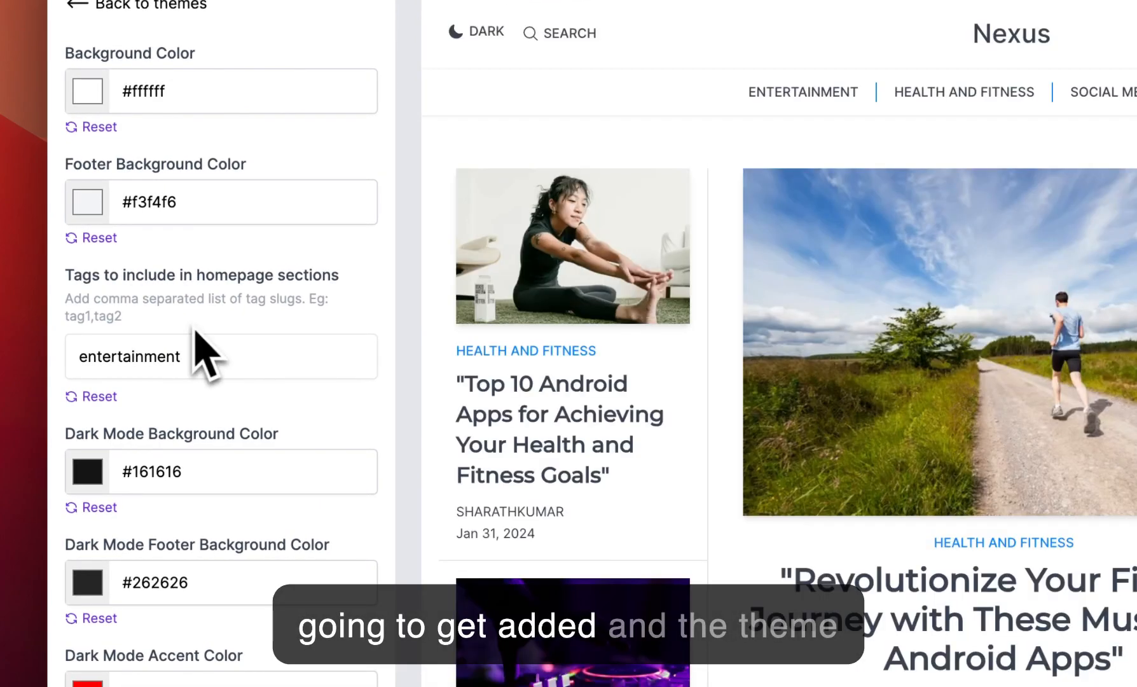
scroll(489, 397, "down", 10)
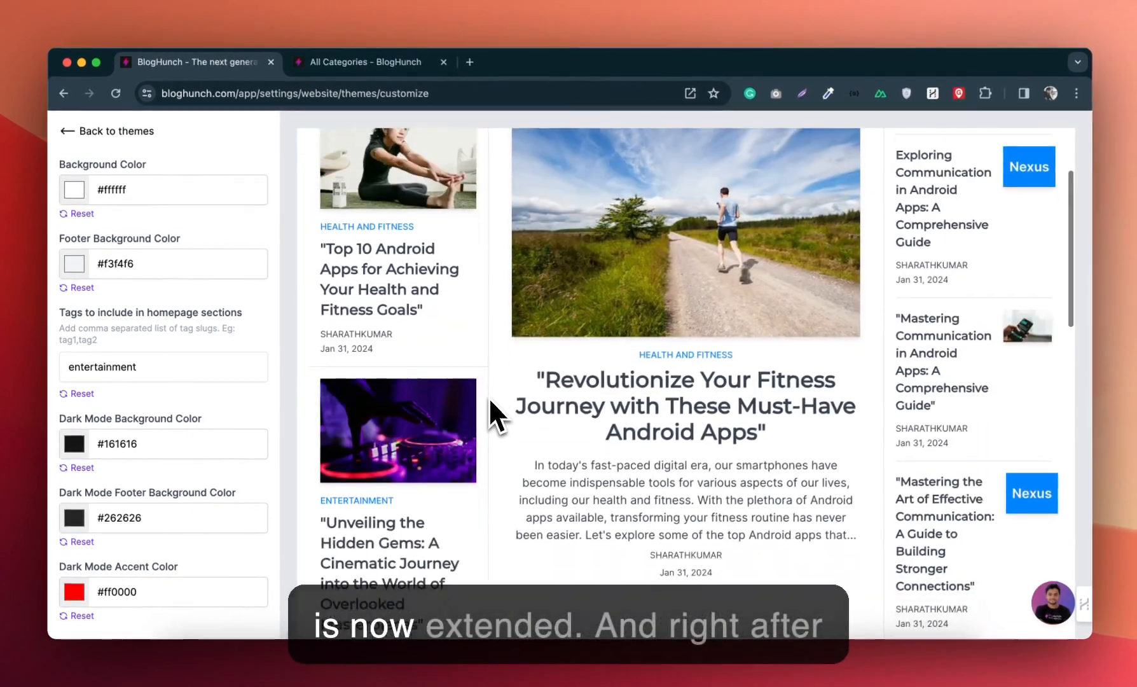
scroll(490, 400, "down", 3)
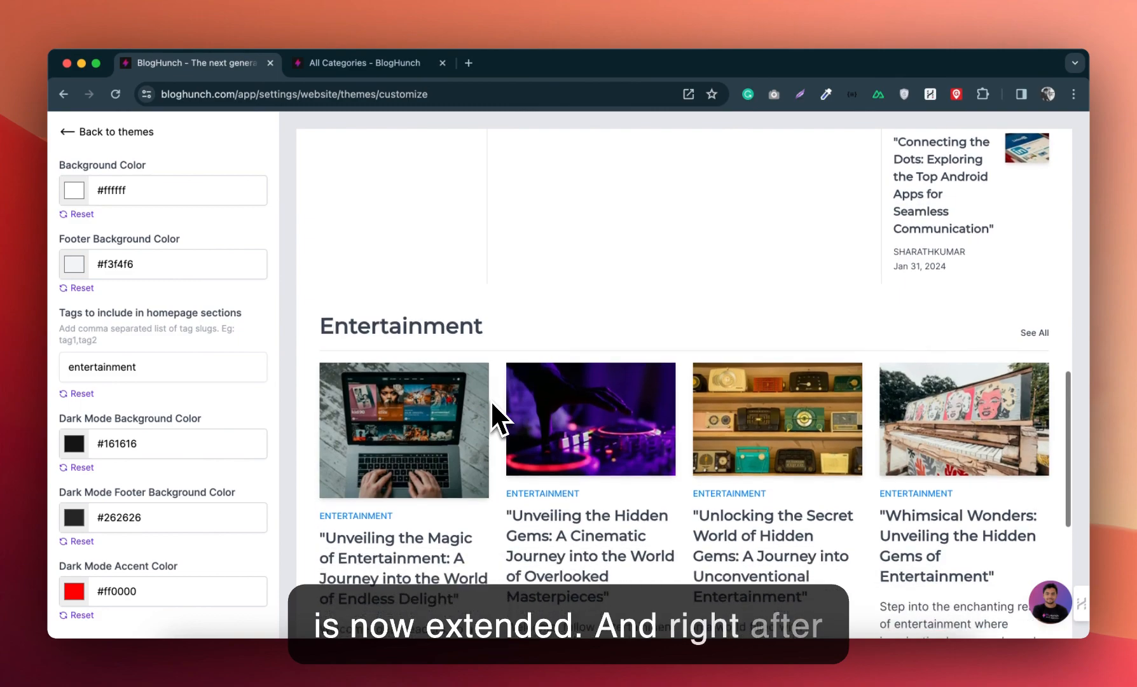
scroll(591, 419, "down", 1)
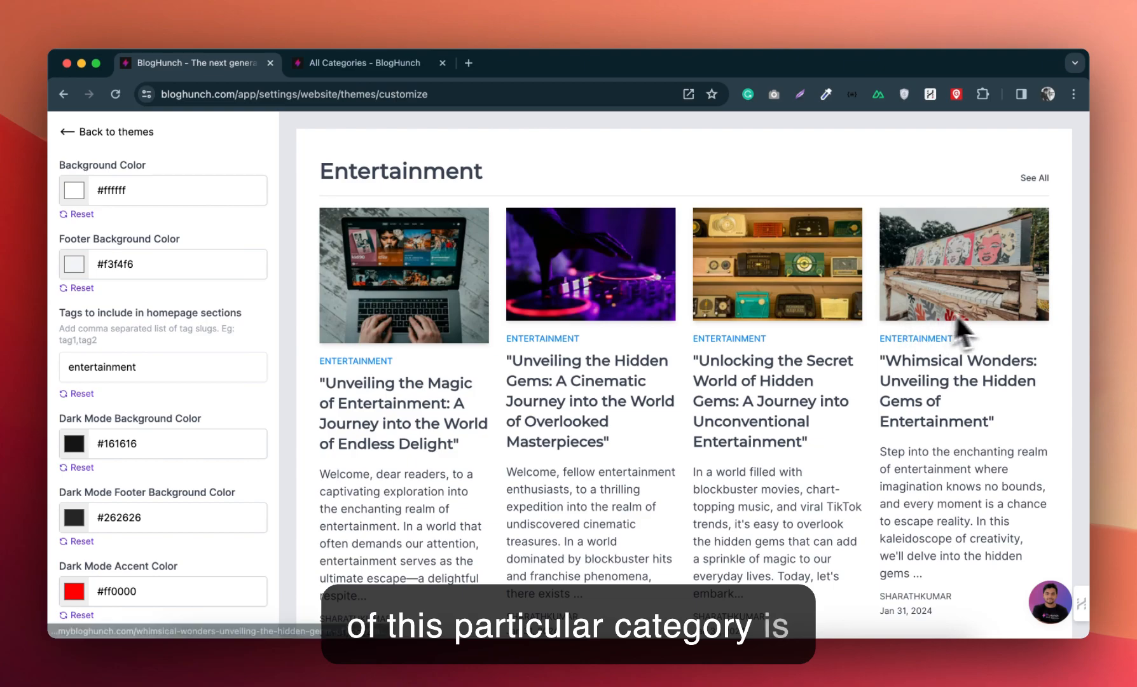
scroll(500, 401, "down", 4)
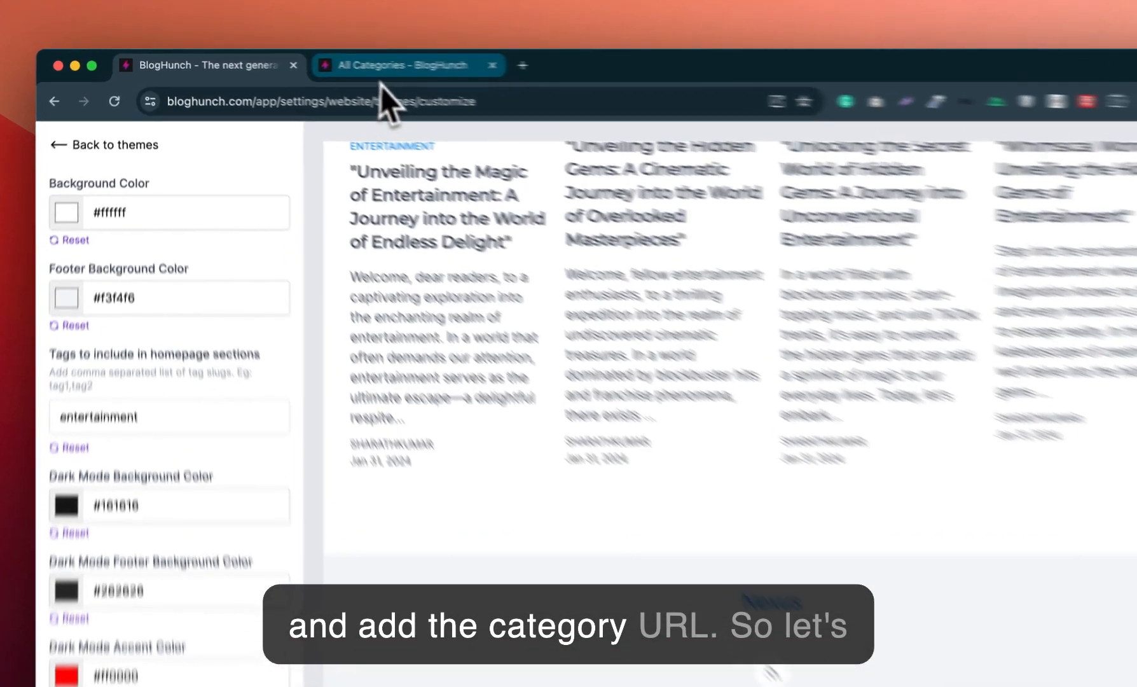
Step: Look up the Security category in the categories list and extend the homepage section tags to entertainment,security
left_click(380, 75)
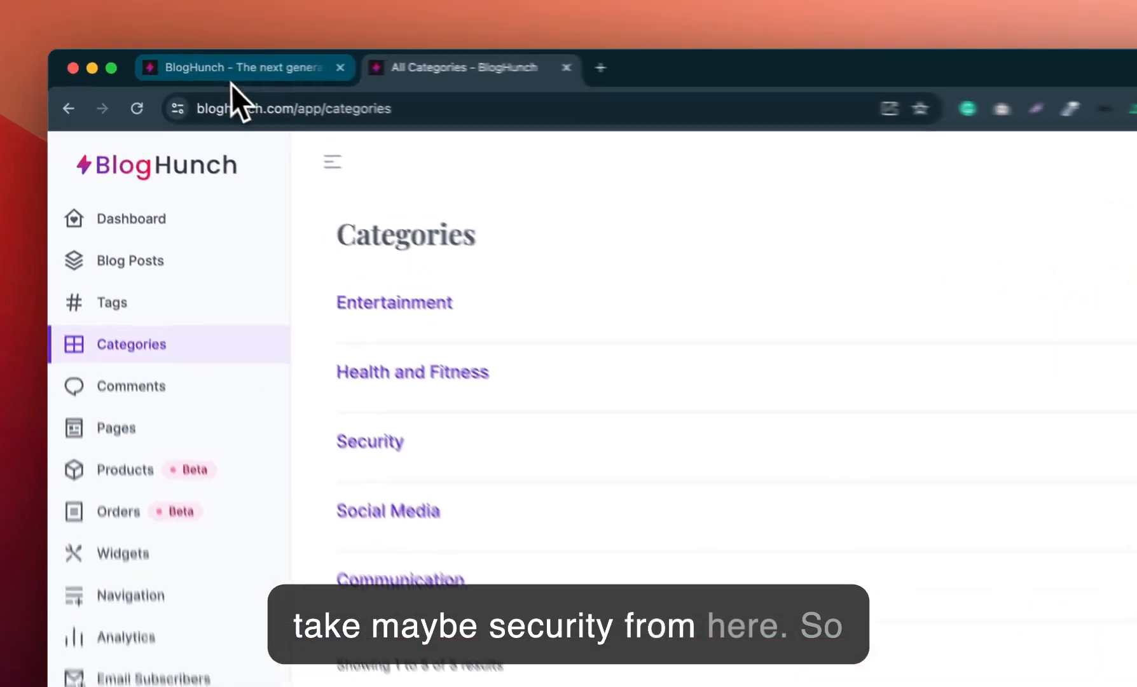
left_click(232, 78)
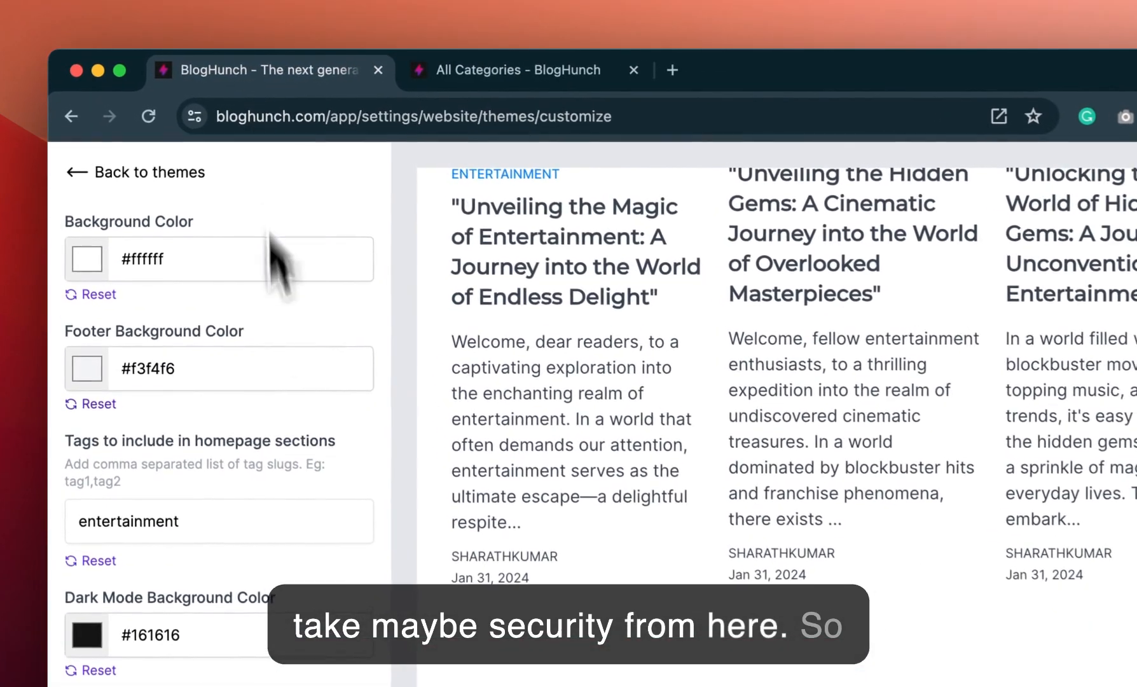
left_click(185, 519)
type("s")
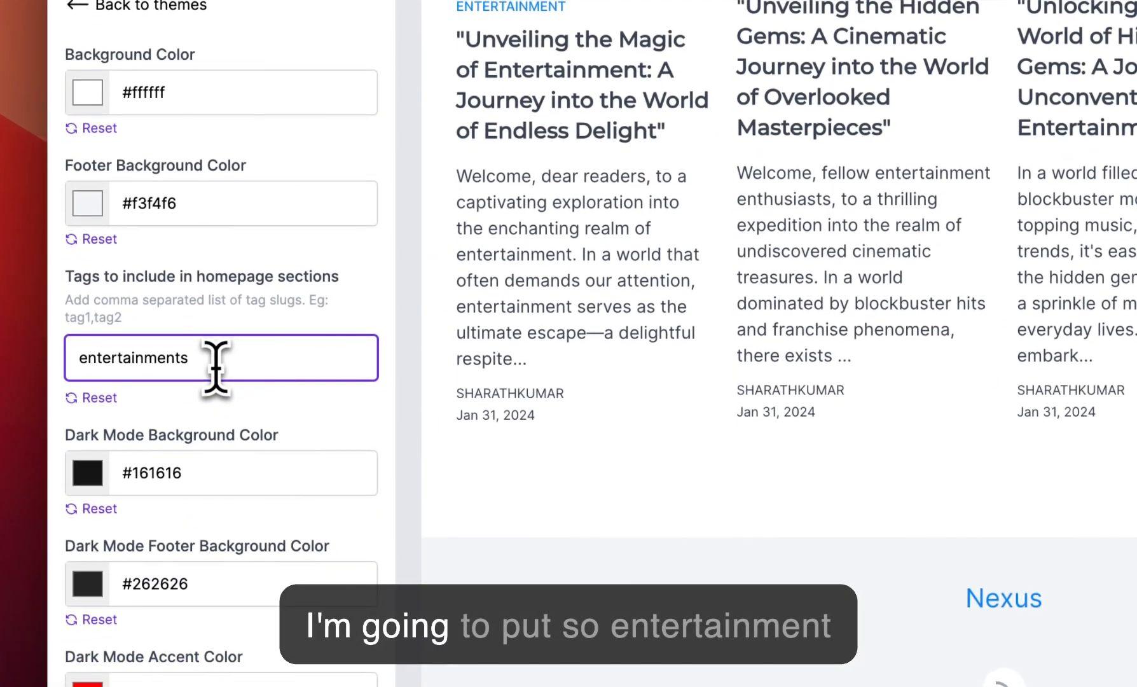
type(",security")
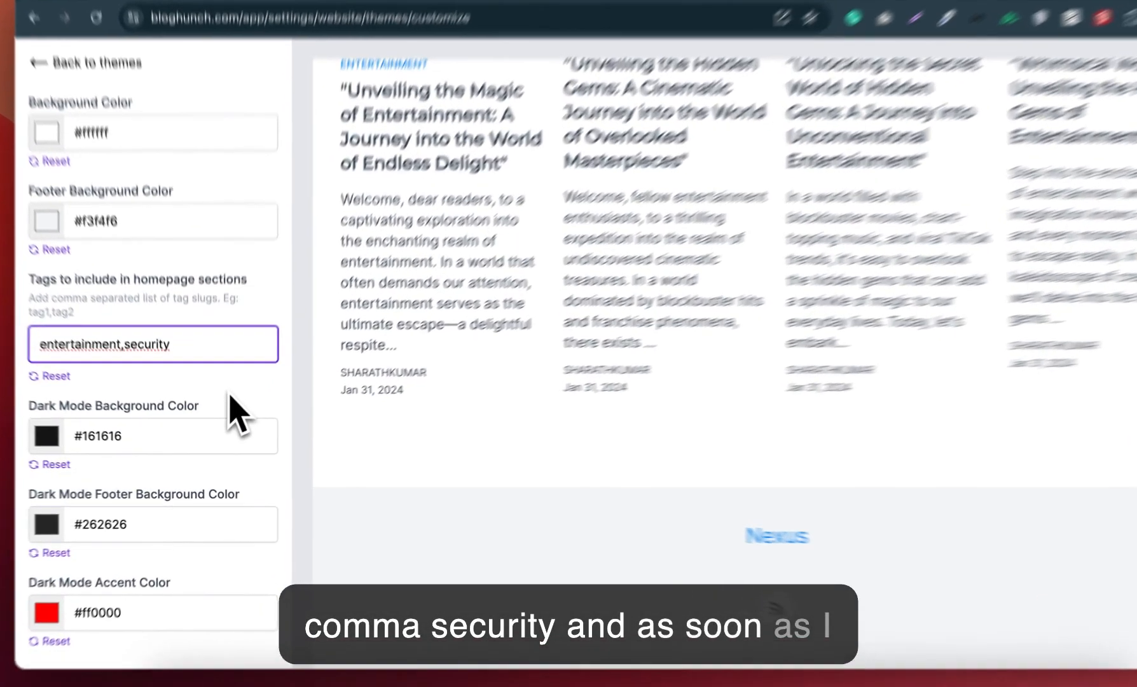
left_click(225, 409)
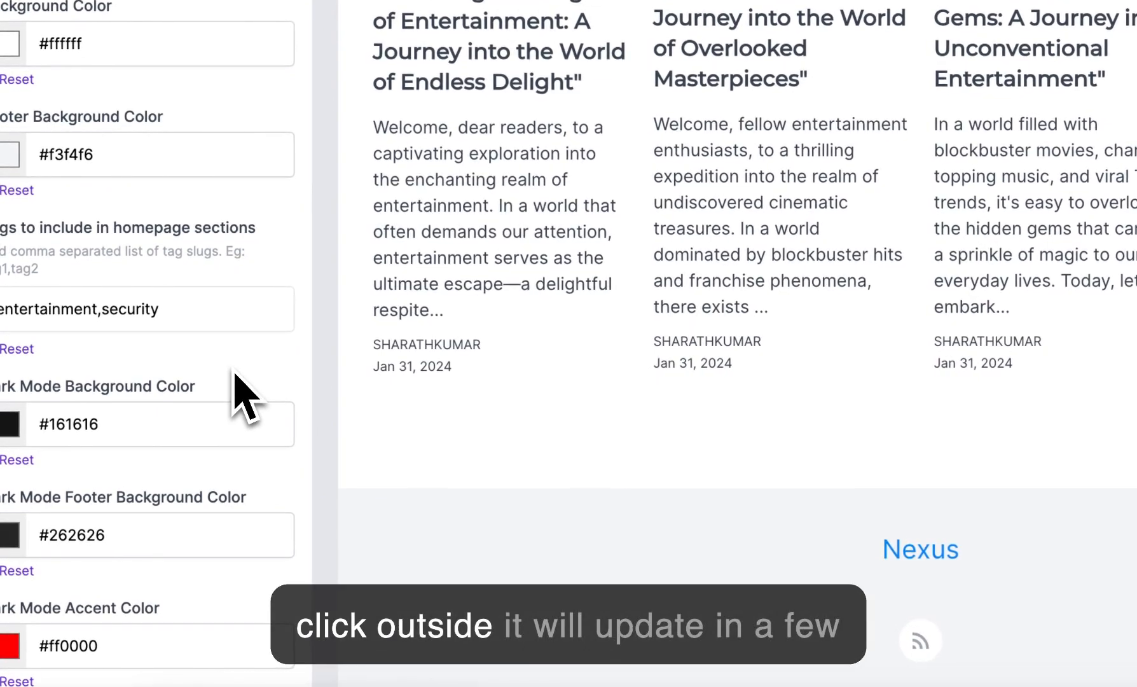
Step: Examine the Entertainment and Security sections in the homepage preview and return to the page header
scroll(641, 453, "down", 12)
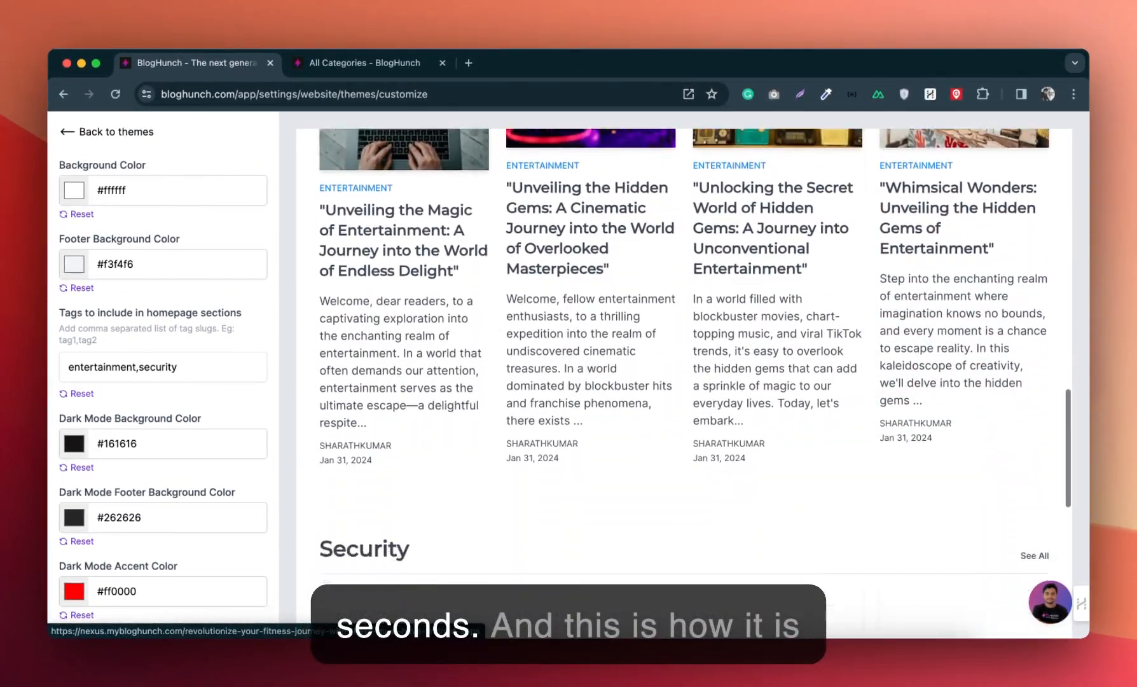
scroll(694, 381, "down", 6)
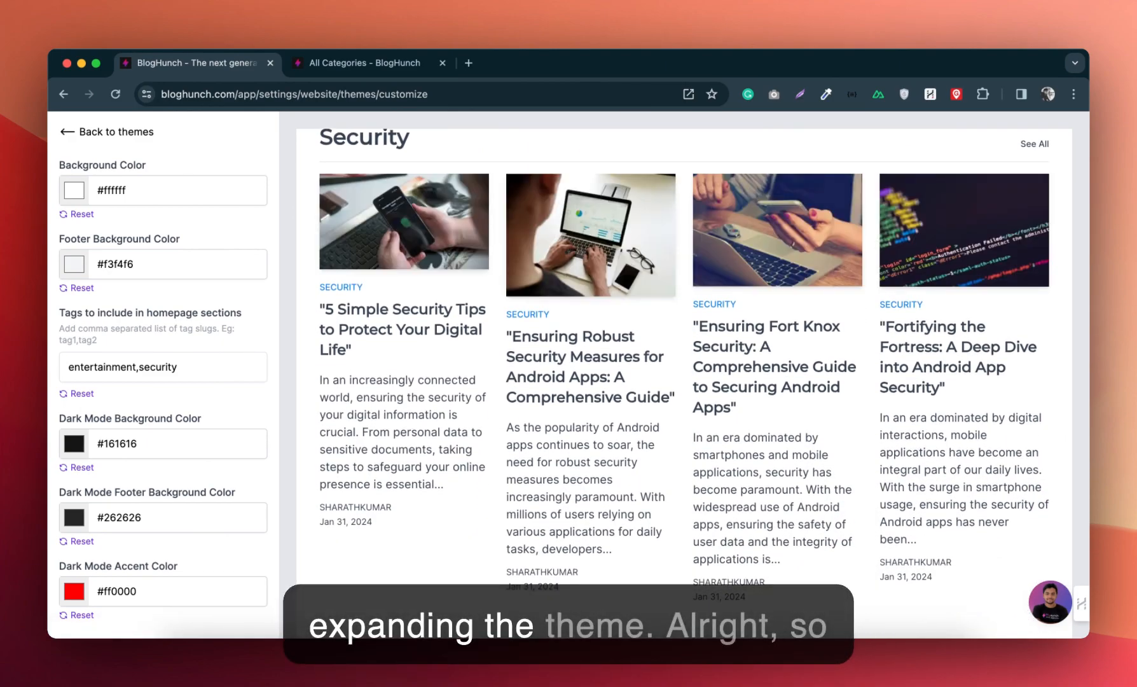
scroll(684, 382, "down", 5)
scroll(683, 382, "up", 8)
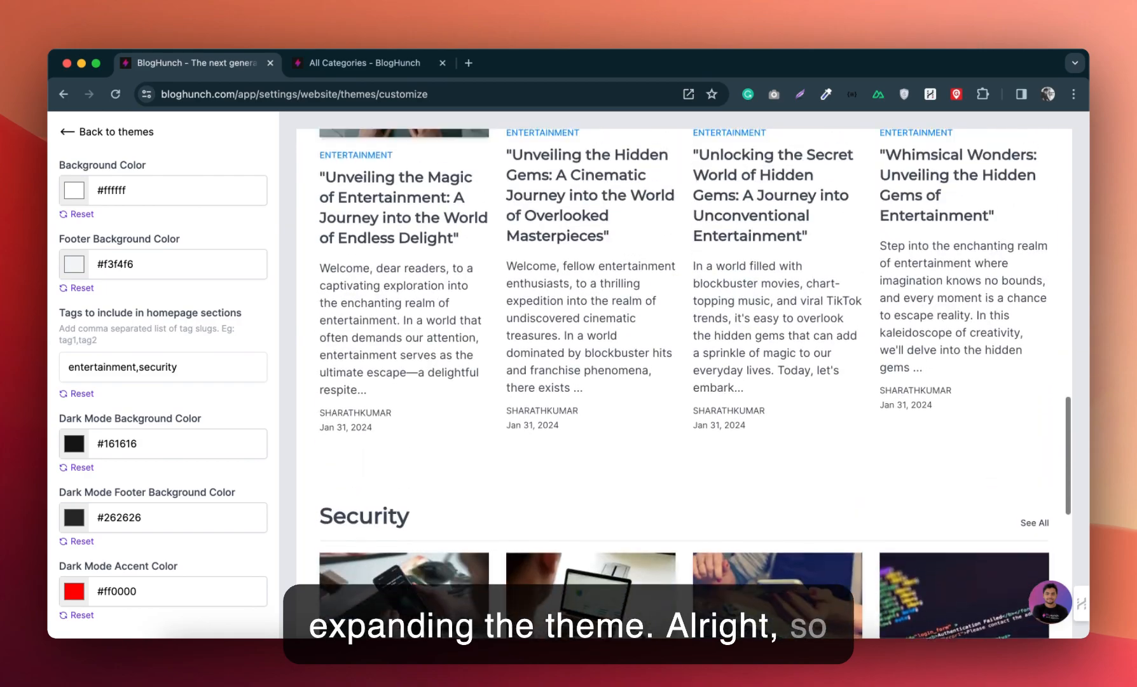
scroll(683, 381, "up", 7)
scroll(684, 381, "down", 6)
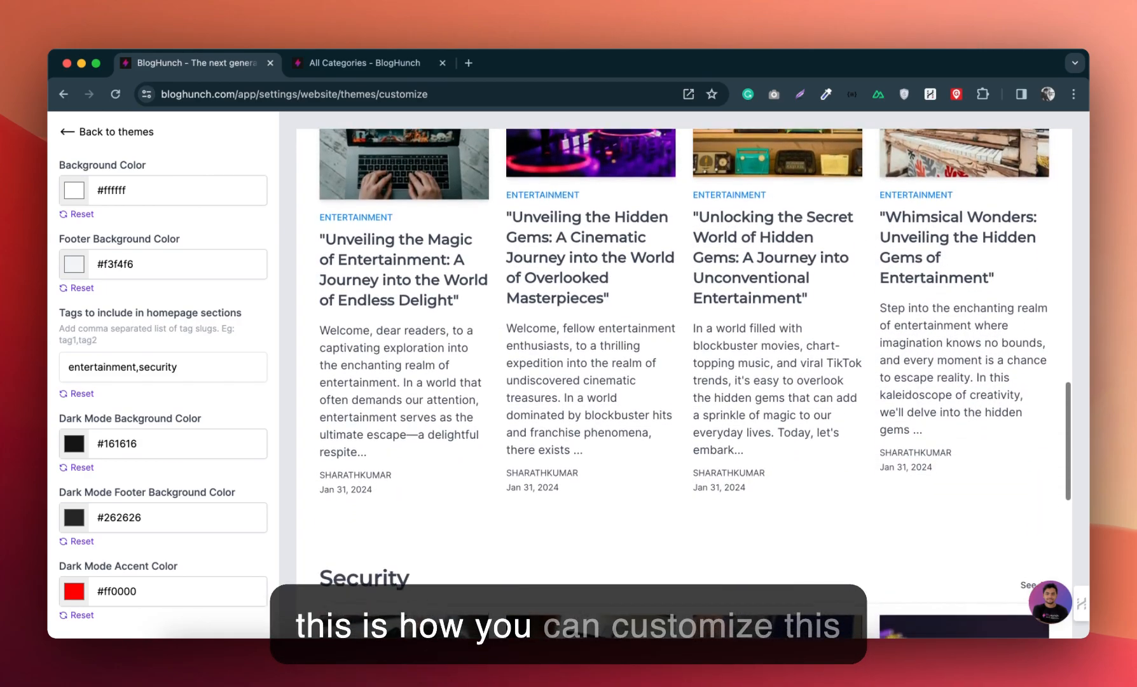
scroll(684, 382, "down", 8)
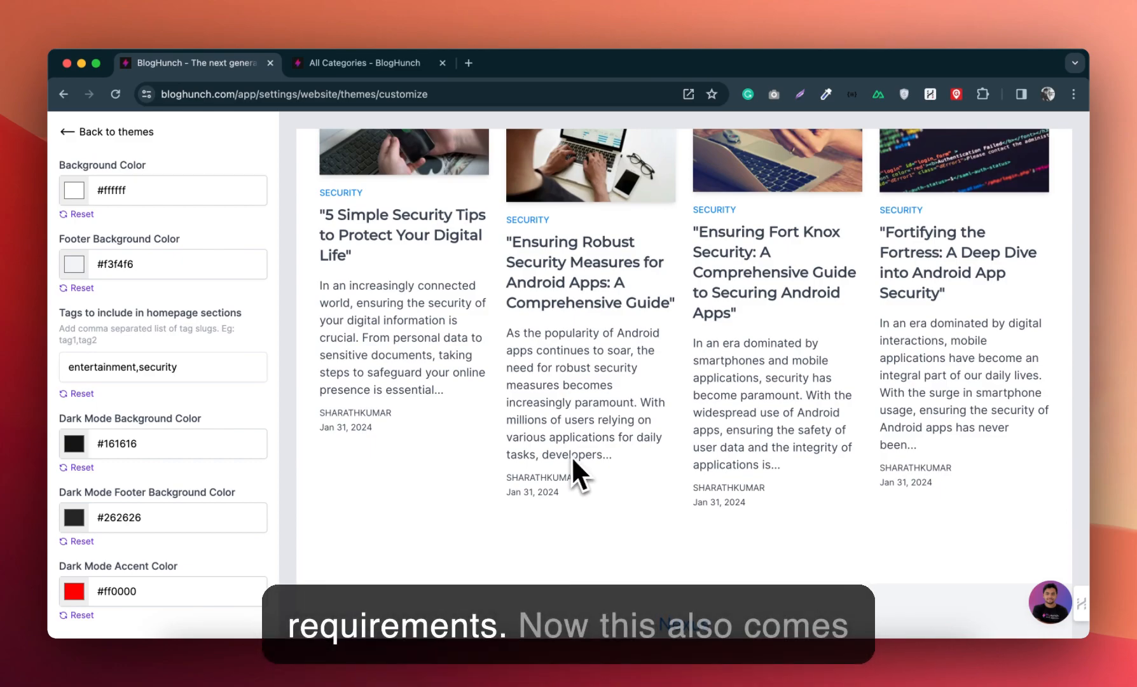
scroll(566, 465, "up", 10)
scroll(566, 465, "up", 6)
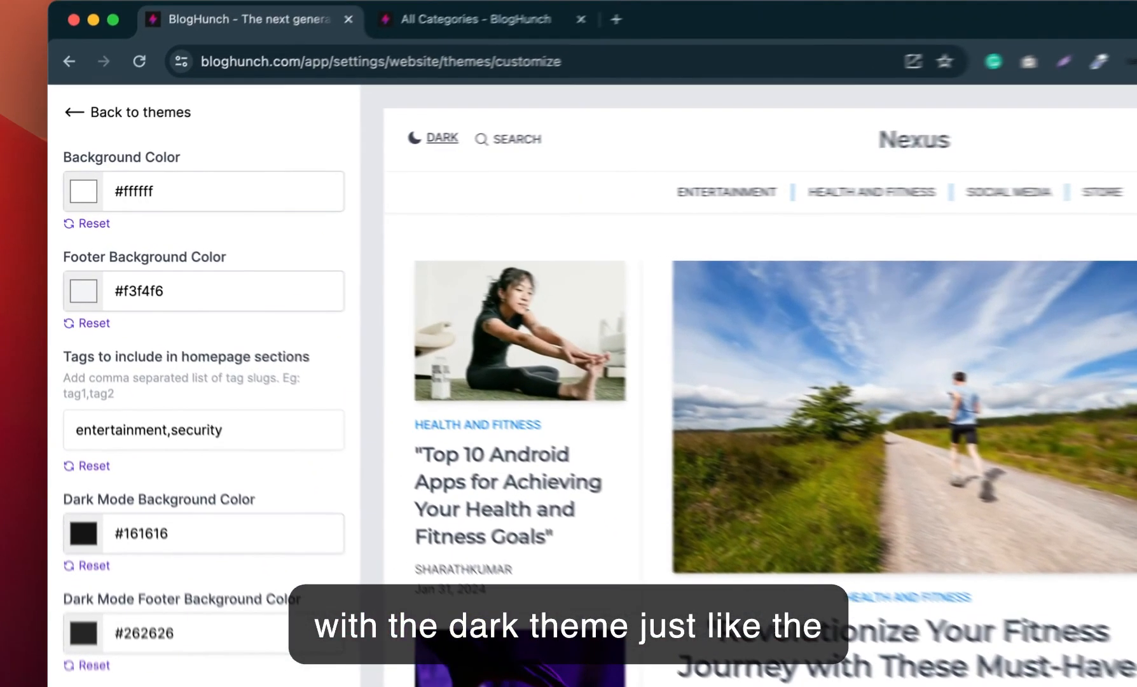
Step: Switch the site preview to dark mode and set the dark mode background color to #420000
left_click(338, 152)
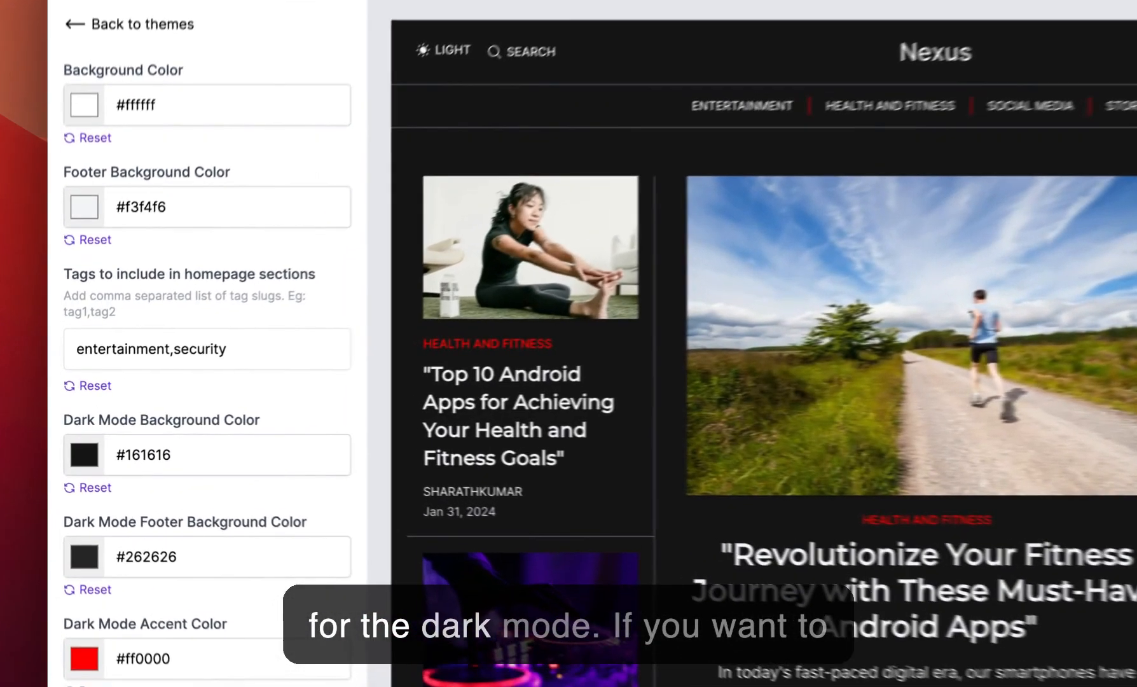
left_click(77, 446)
left_click_drag(145, 275, 316, 278)
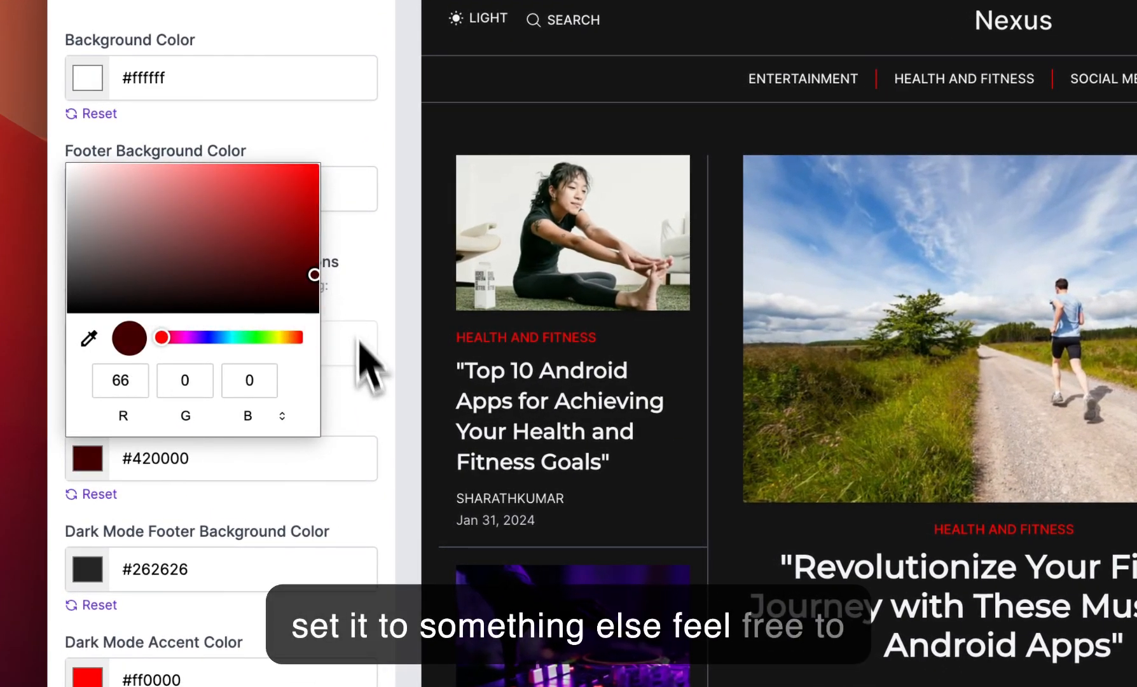
left_click(371, 421)
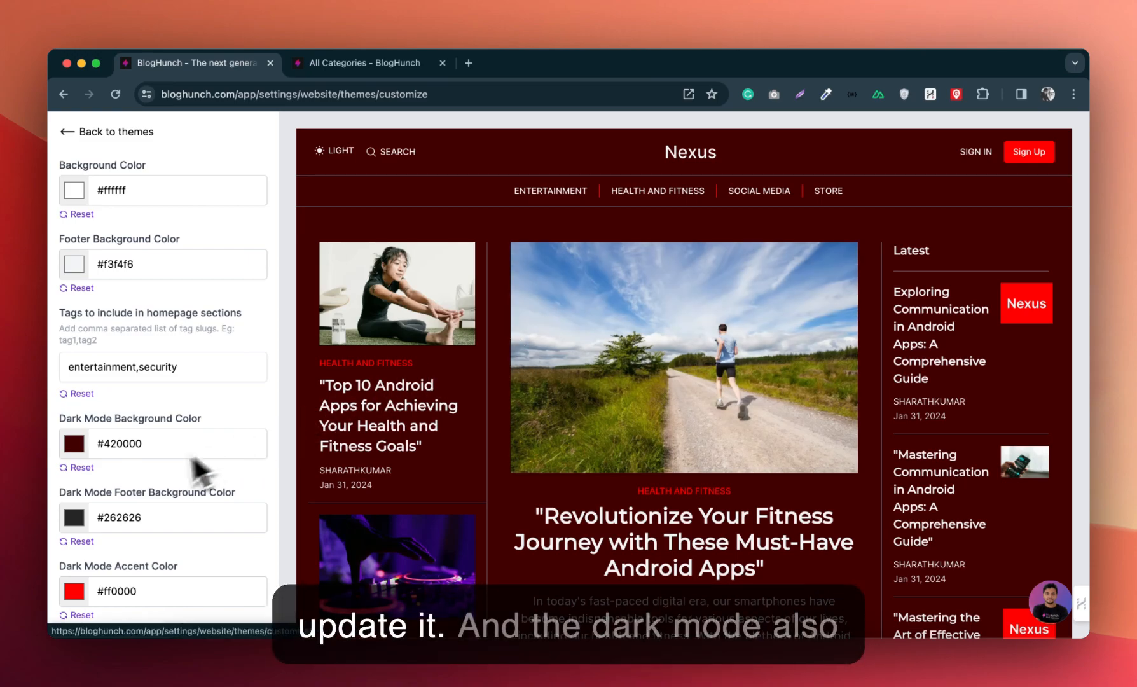
Step: Check the dark mode footer and accent colors in the preview, comparing the site's light and dark modes
scroll(190, 506, "down", 1)
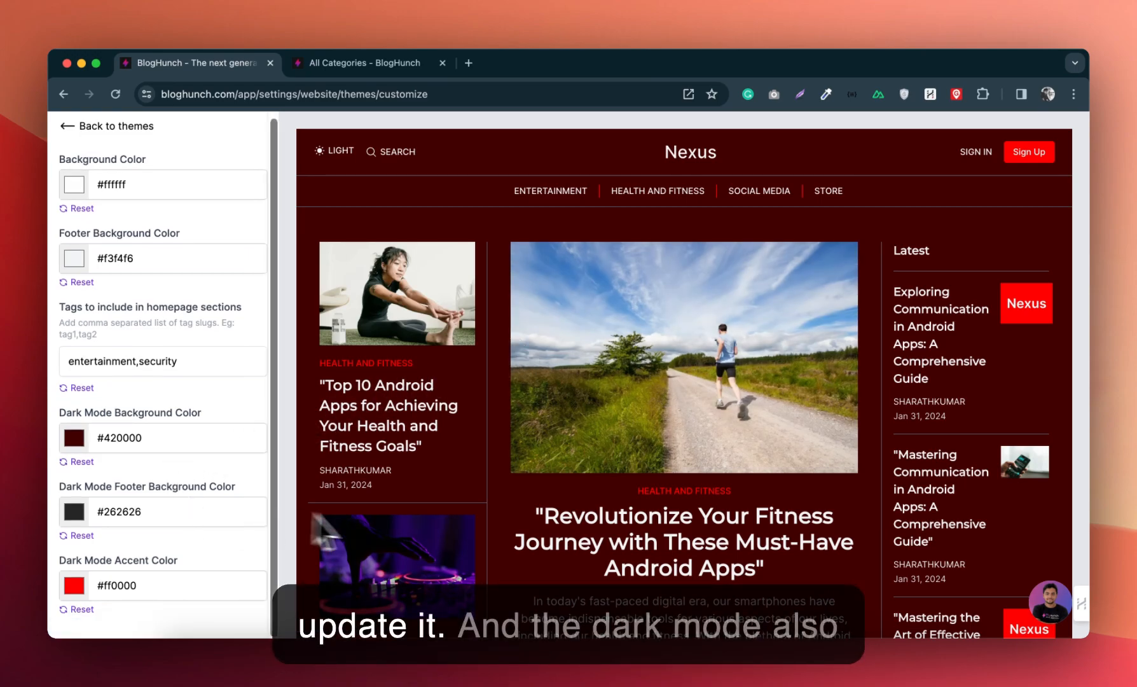
scroll(383, 523, "down", 5)
scroll(383, 524, "down", 15)
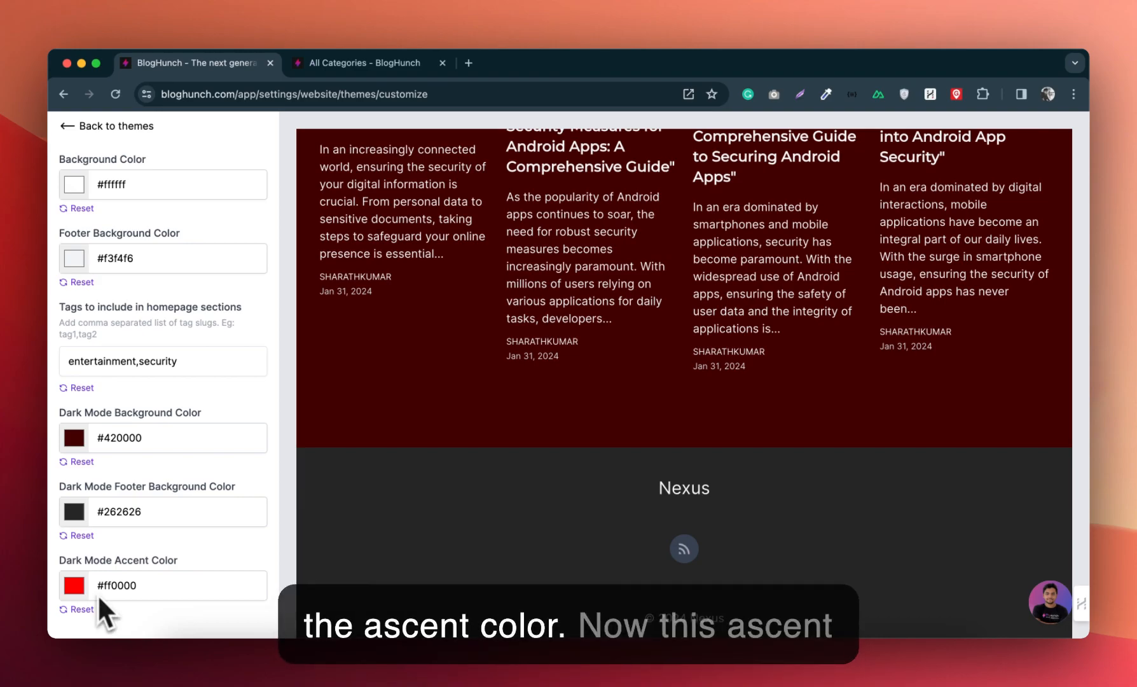
scroll(525, 388, "up", 15)
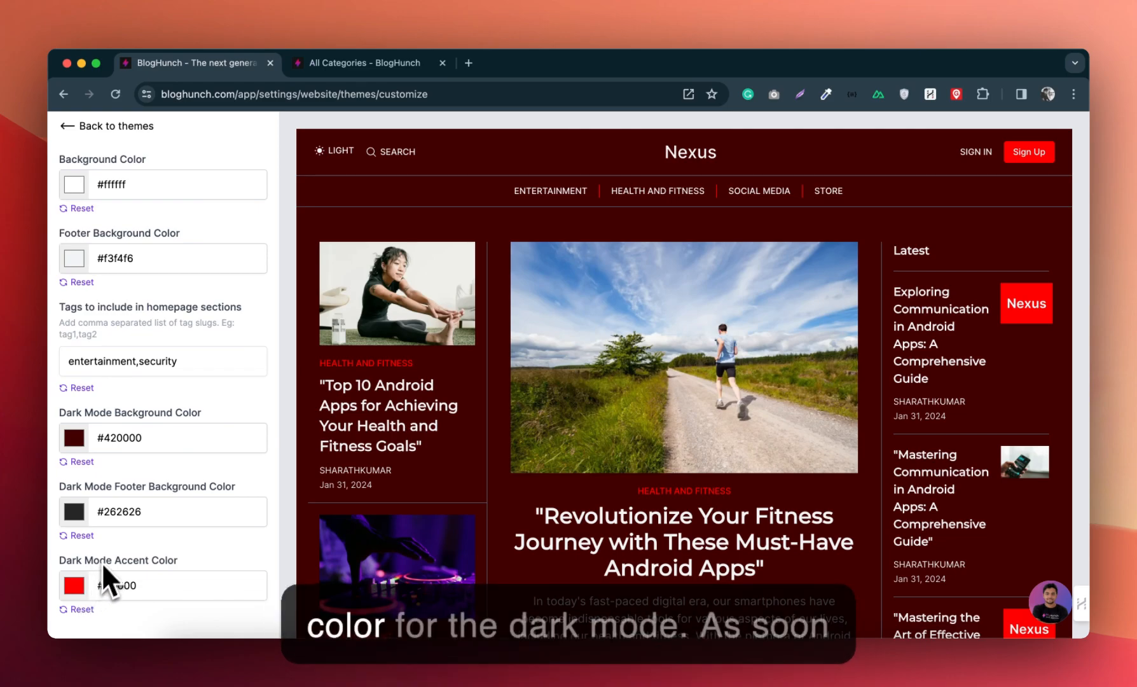
left_click(333, 157)
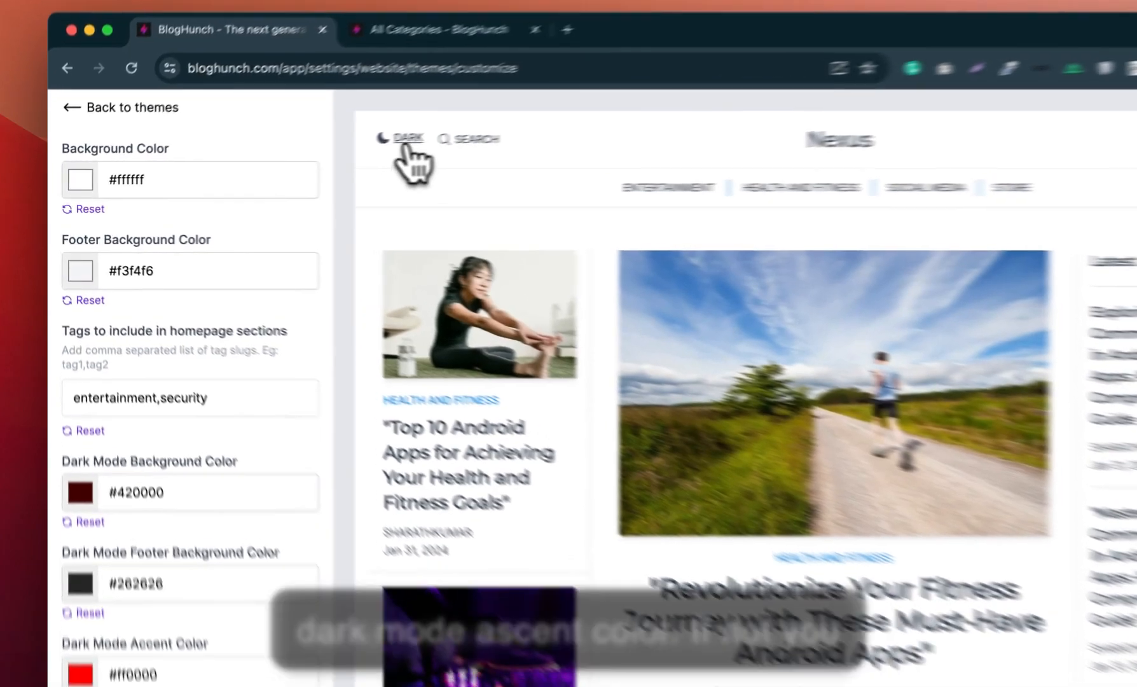
left_click(332, 151)
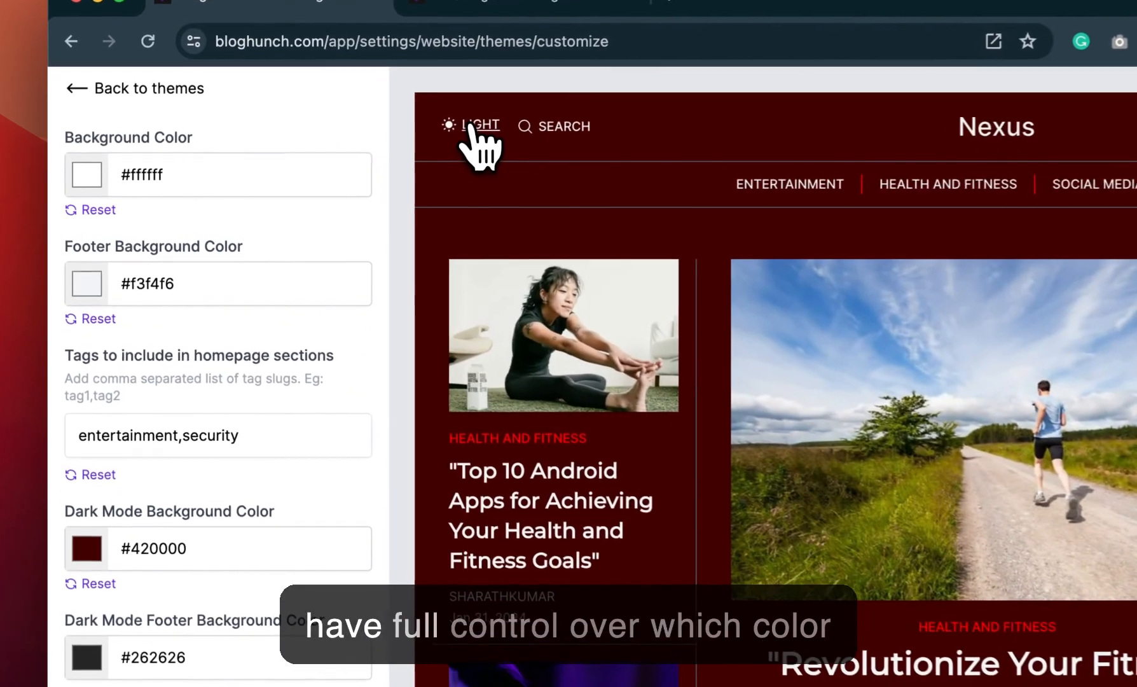